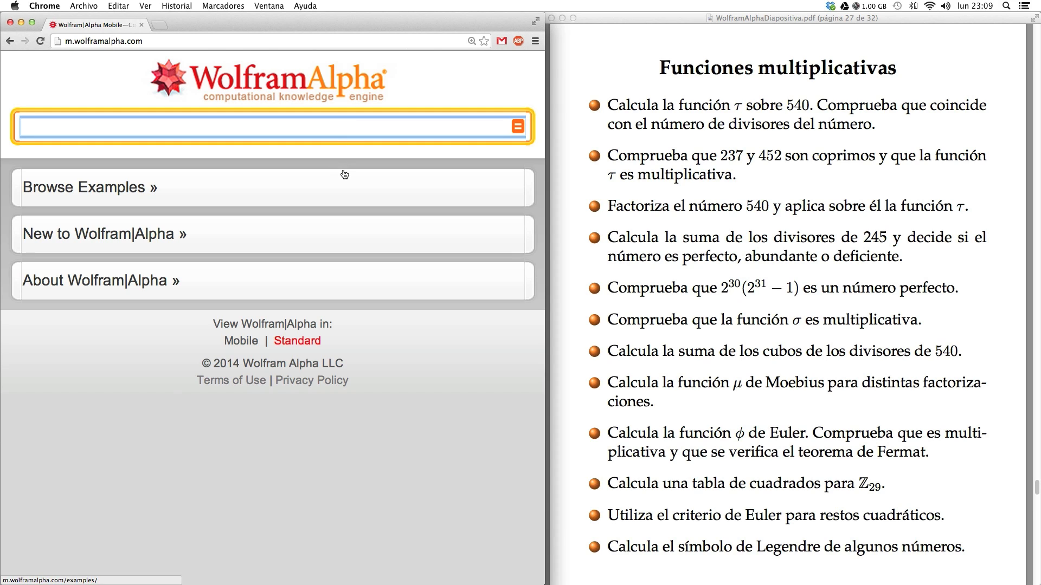
Compute the number-of-divisors function of 540 with the query tau[540].
{"action": "type", "text": "tau["}
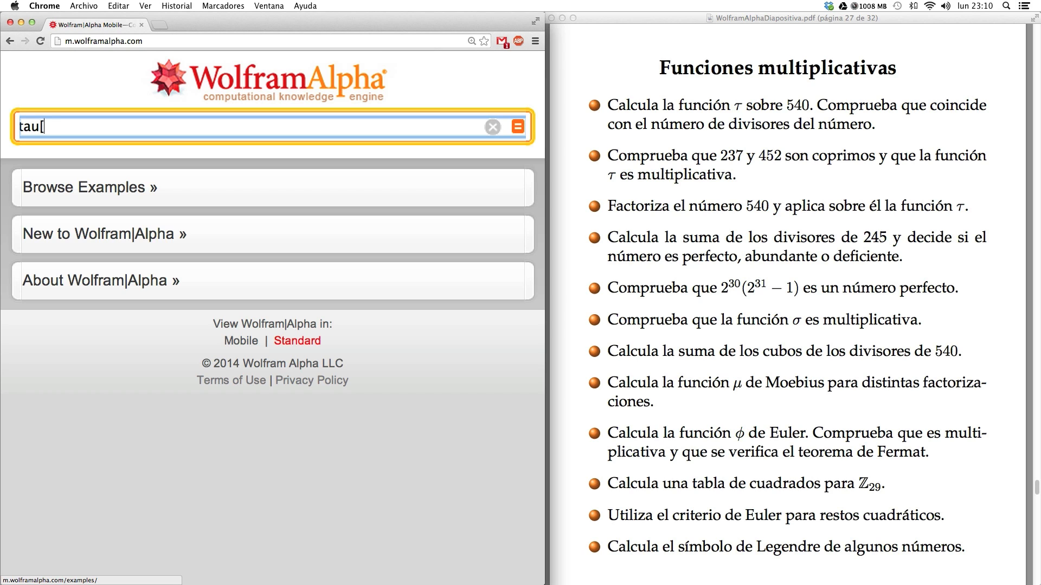
{"action": "type", "text": "540]"}
{"action": "key", "text": "Return"}
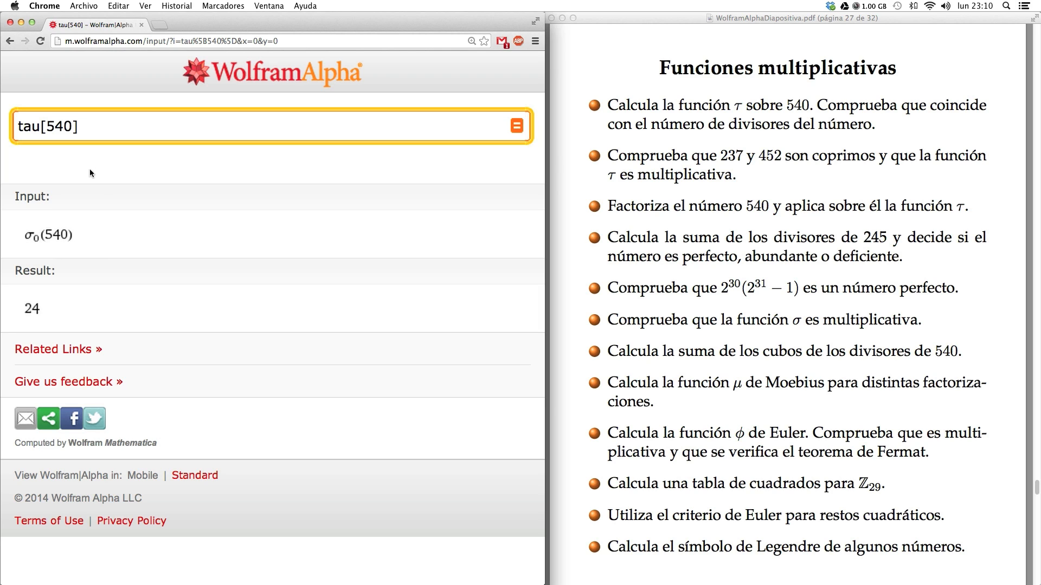
List the divisors of 540 by running the query "divisors 540".
{"action": "left_click_drag", "start_coordinate": [89, 130], "coordinate": [16, 129]}
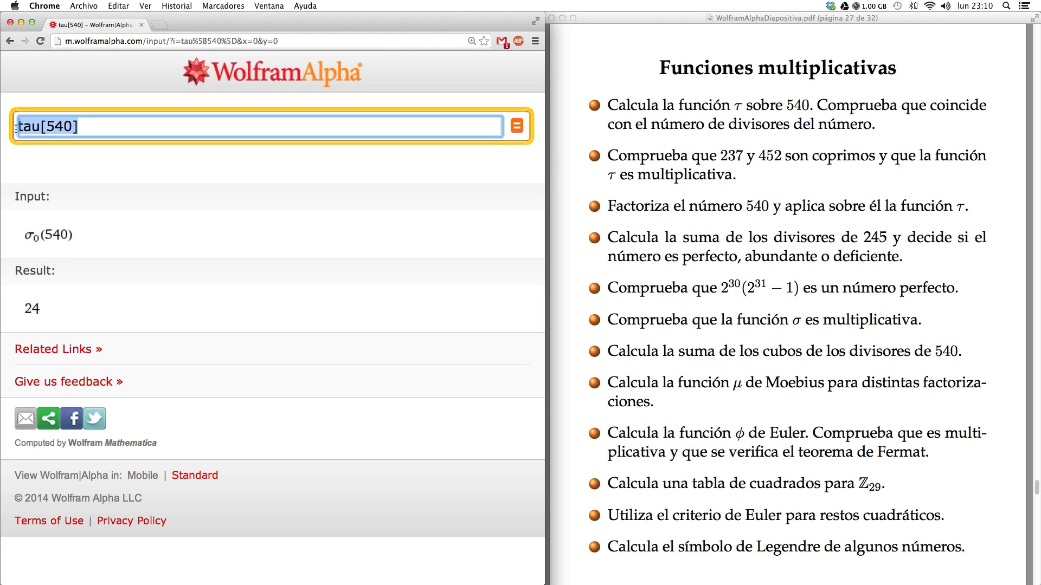
{"action": "type", "text": "divi"}
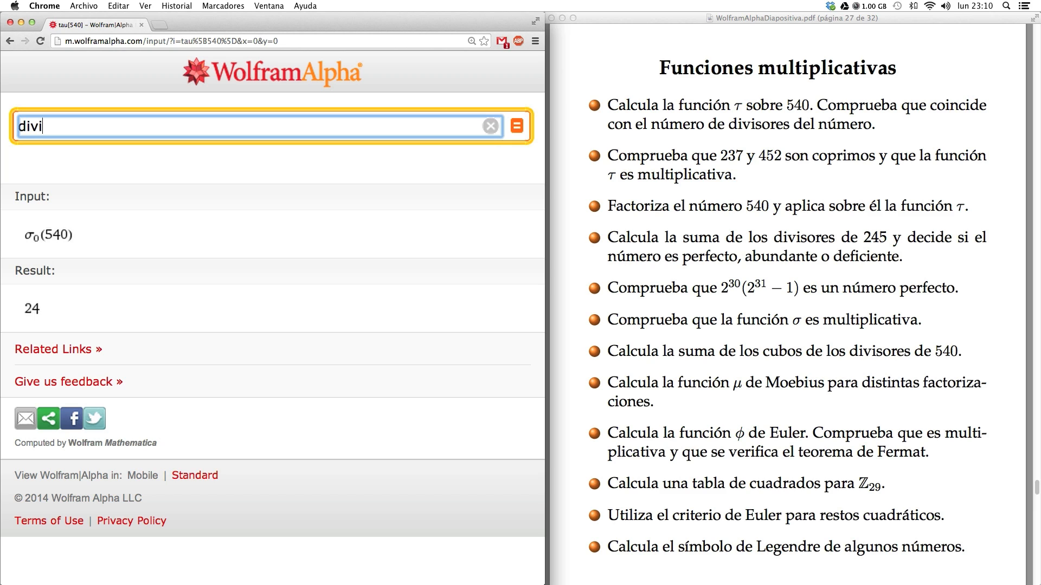
{"action": "type", "text": "sors 540"}
{"action": "key", "text": "Return"}
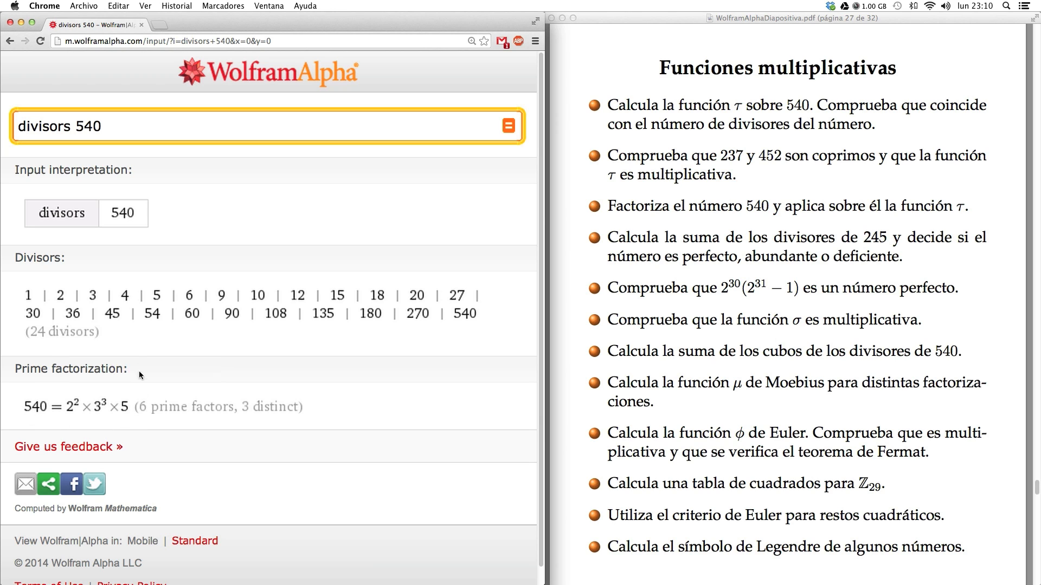
Check whether 237 and 452 are coprime with the query coprimeQ[237,452].
{"action": "left_click_drag", "start_coordinate": [104, 126], "coordinate": [15, 126]}
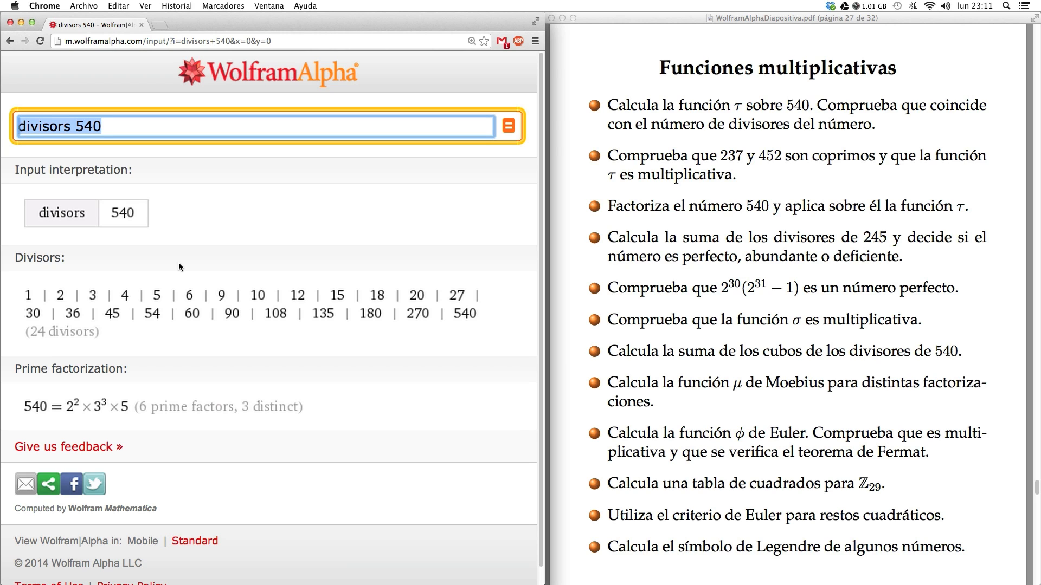
{"action": "key", "text": "BackSpace"}
{"action": "type", "text": "coprime"}
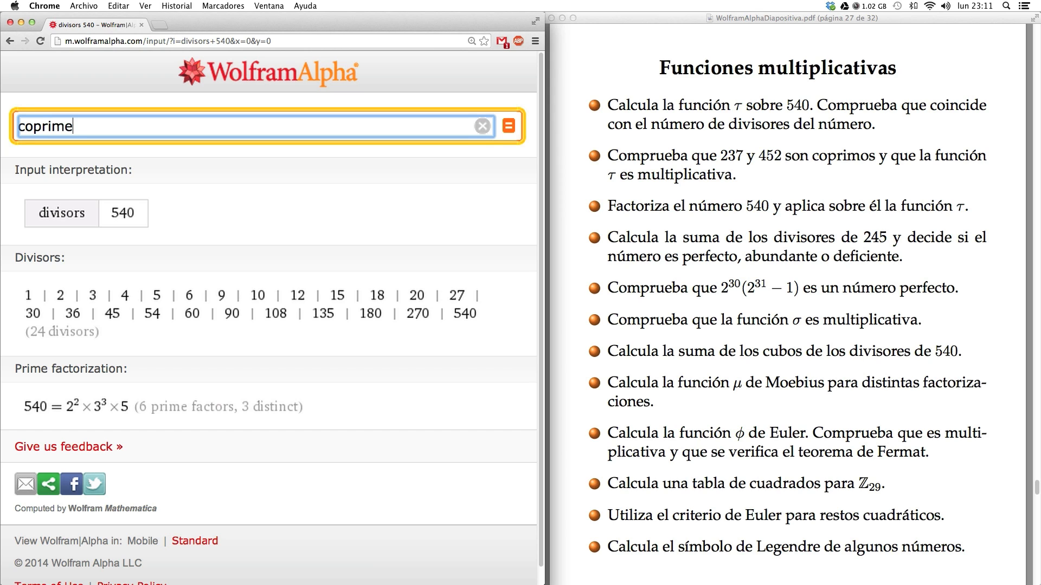
{"action": "type", "text": "Q[237,452]"}
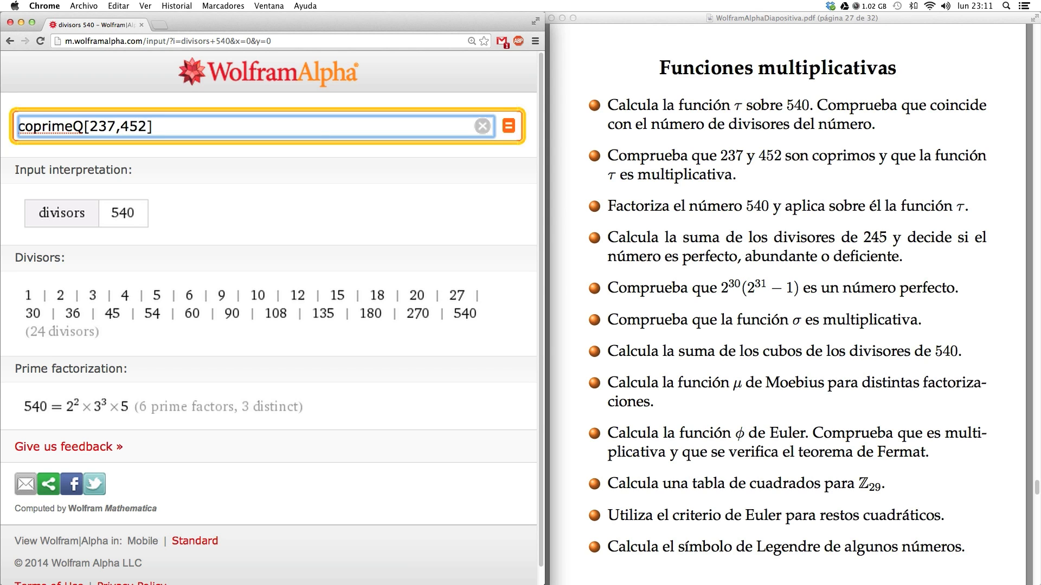
{"action": "key", "text": "Return"}
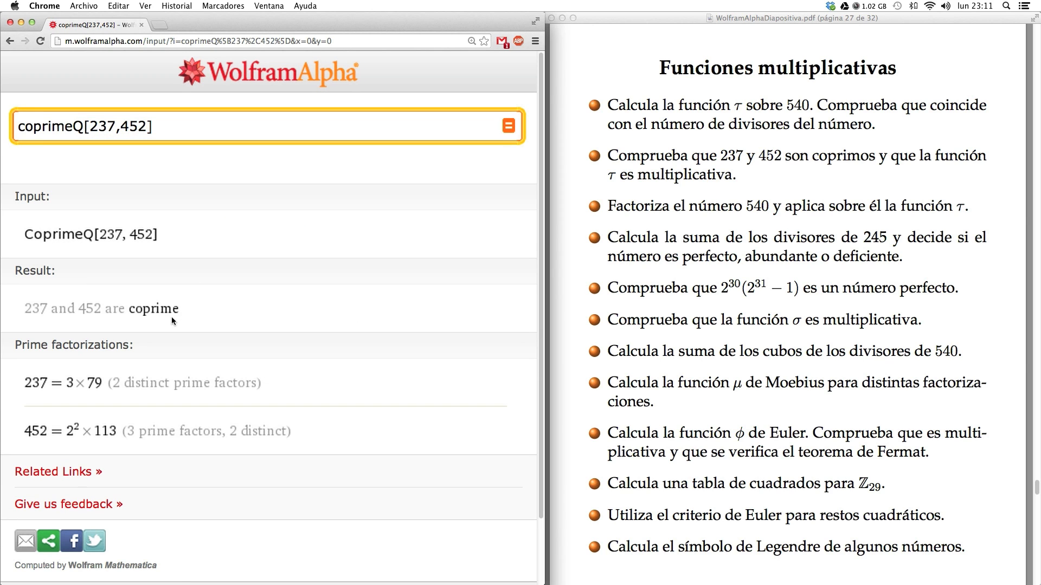
Compute the greatest common divisor of the same two numbers with the query gcd[237,452].
{"action": "left_click_drag", "start_coordinate": [84, 127], "coordinate": [2, 128]}
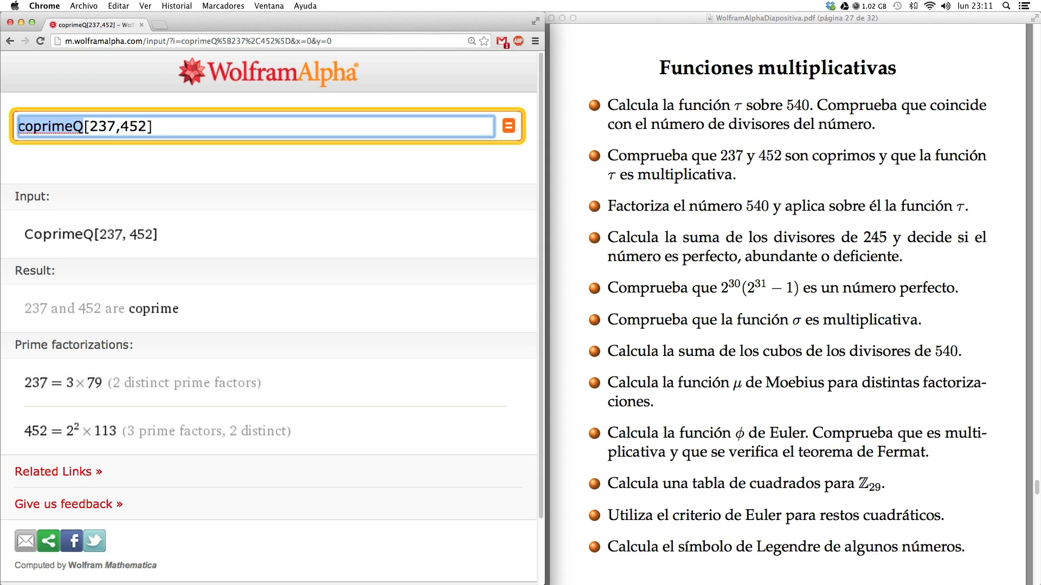
{"action": "type", "text": "gcd"}
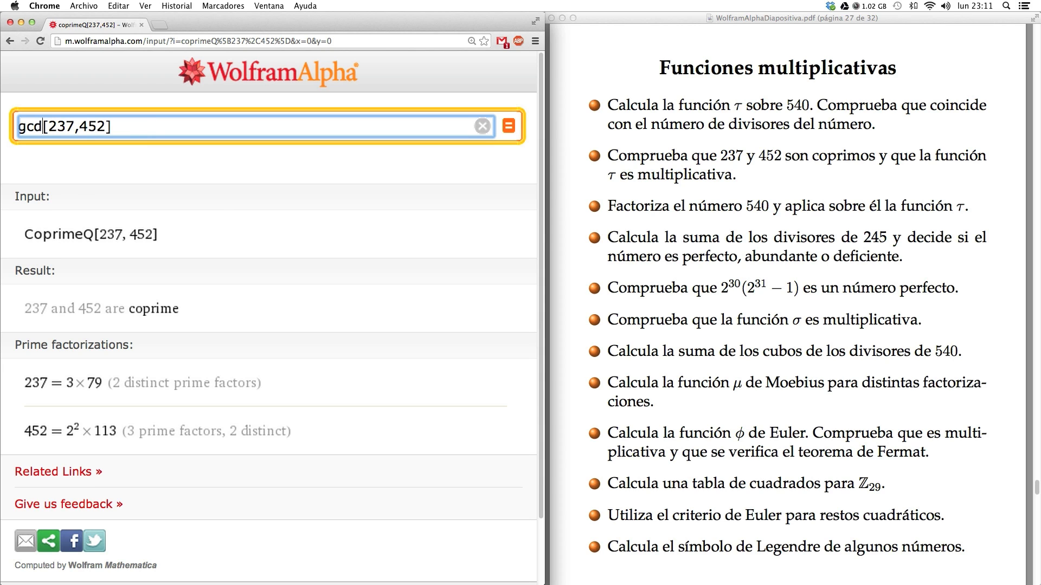
{"action": "key", "text": "Return"}
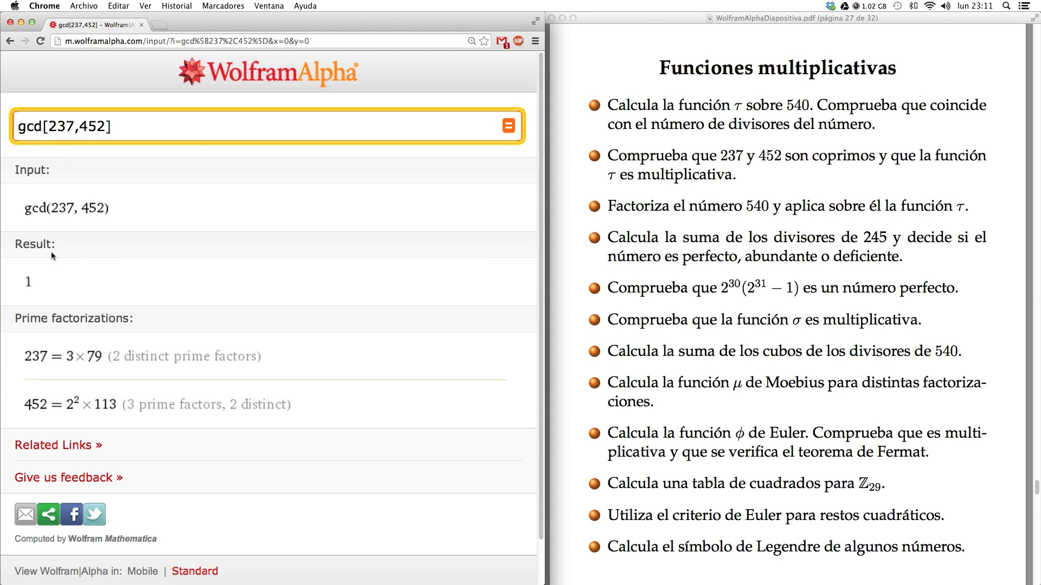
Test that tau is multiplicative by evaluating "tau[237*452], tau[237]*tau[452]".
{"action": "left_click_drag", "start_coordinate": [42, 125], "coordinate": [17, 125]}
{"action": "type", "text": "tau"}
{"action": "left_click", "coordinate": [78, 126]}
{"action": "key", "text": "BackSpace"}
{"action": "type", "text": "*"}
{"action": "left_click", "coordinate": [120, 125]}
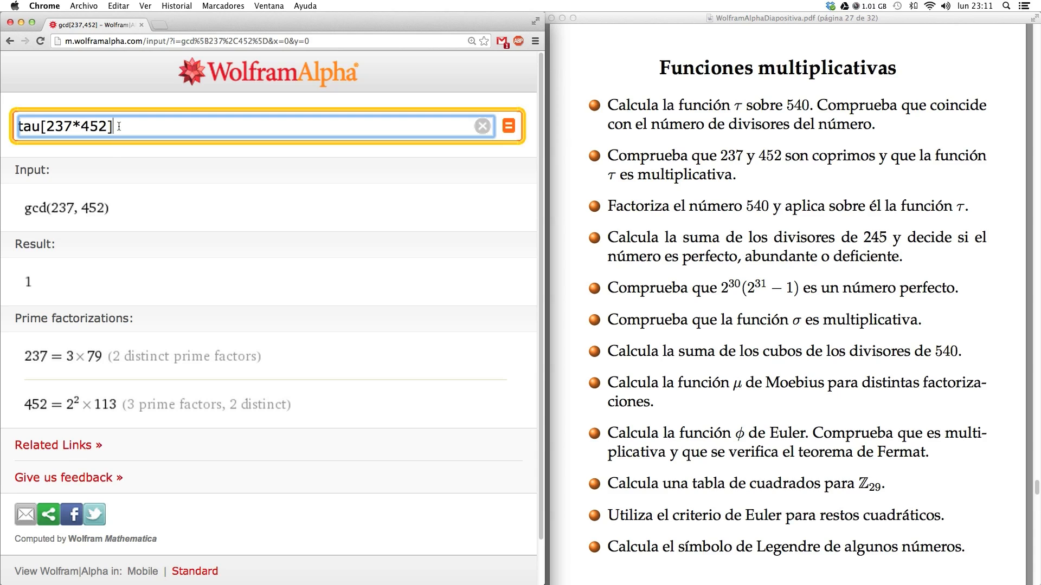
{"action": "type", "text": ", tau[237]*tau["}
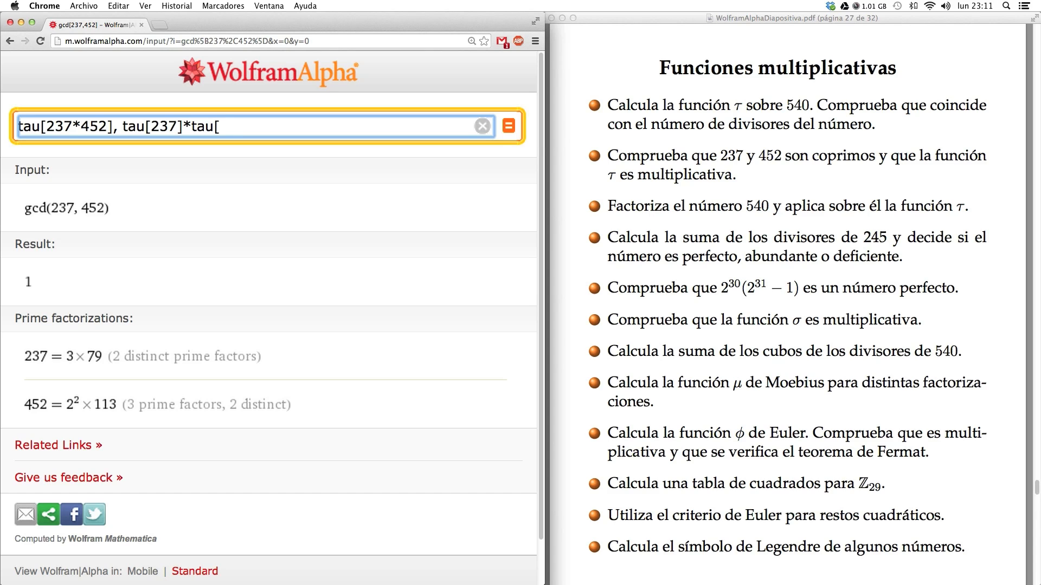
{"action": "type", "text": "452]"}
{"action": "key", "text": "Return"}
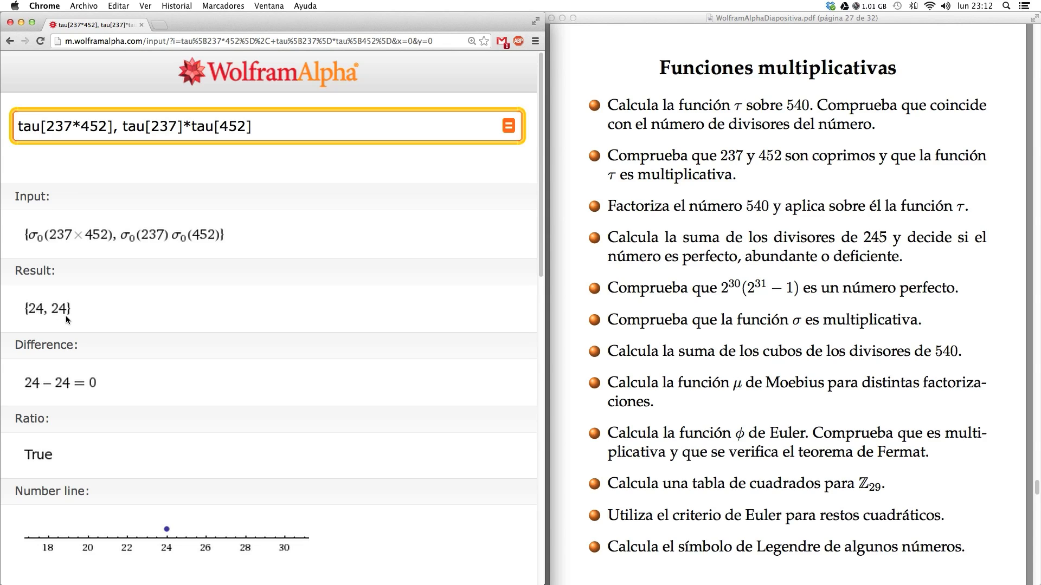
Factorize 540 into primes by running the query "factor 540".
{"action": "left_click_drag", "start_coordinate": [240, 140], "coordinate": [16, 128]}
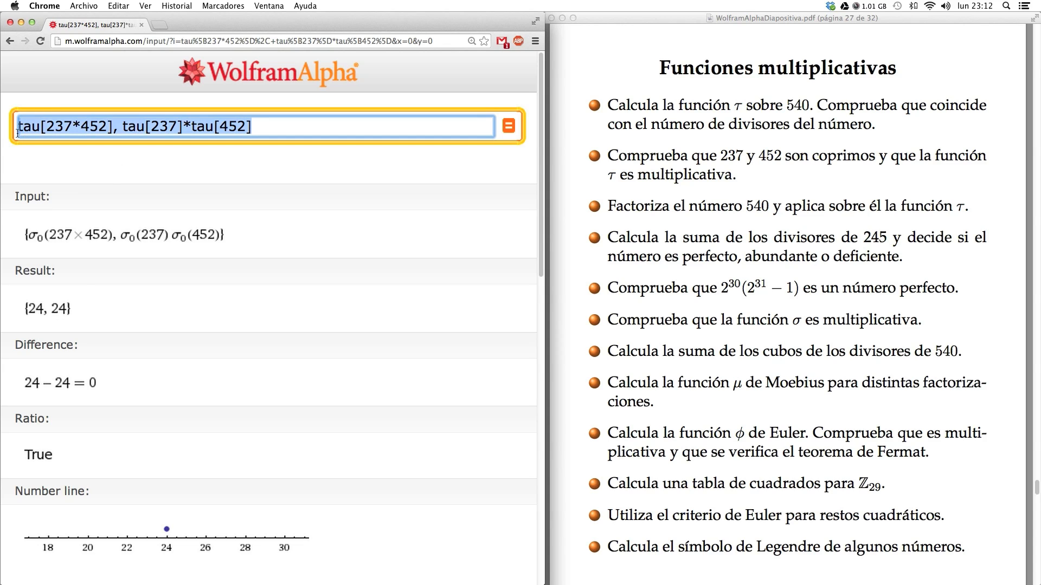
{"action": "type", "text": "factor "}
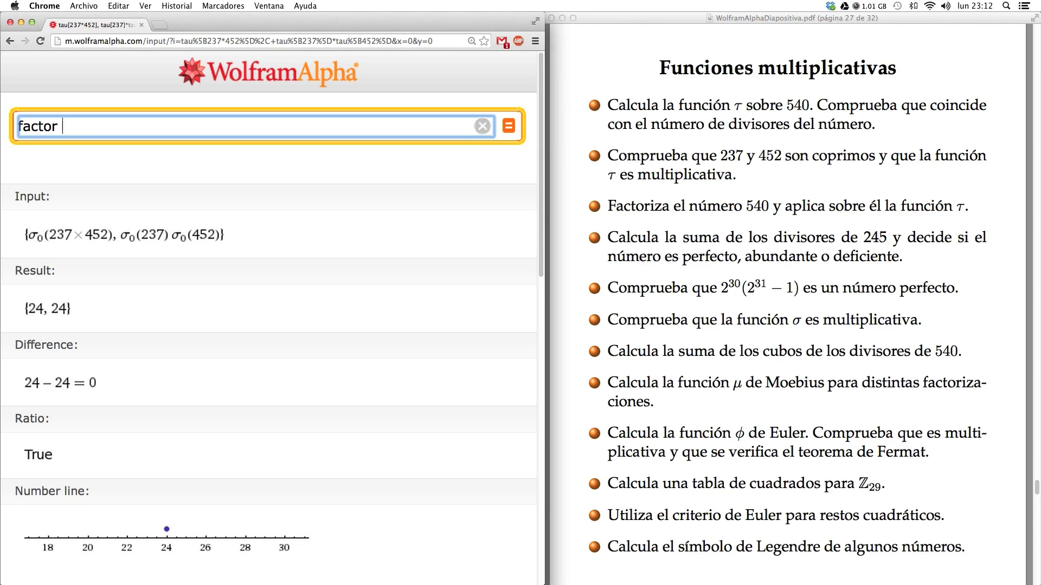
{"action": "type", "text": "540"}
{"action": "key", "text": "Return"}
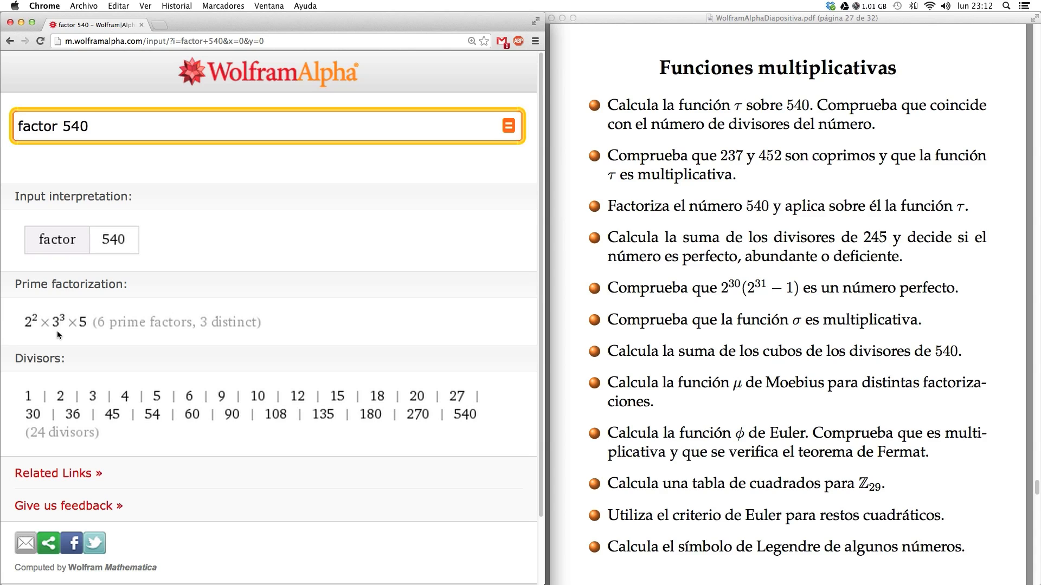
Apply tau to the prime-power factors of 540 by evaluating tau[2^2]*tau[3^3]*tau[5].
{"action": "left_click_drag", "start_coordinate": [89, 121], "coordinate": [11, 129]}
{"action": "type", "text": "tau"}
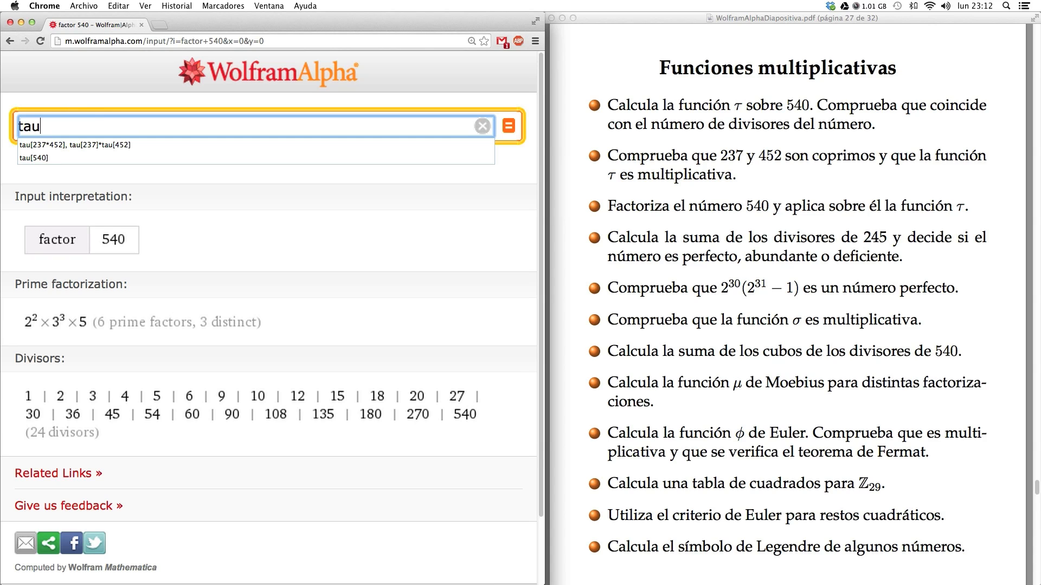
{"action": "type", "text": "[2^"}
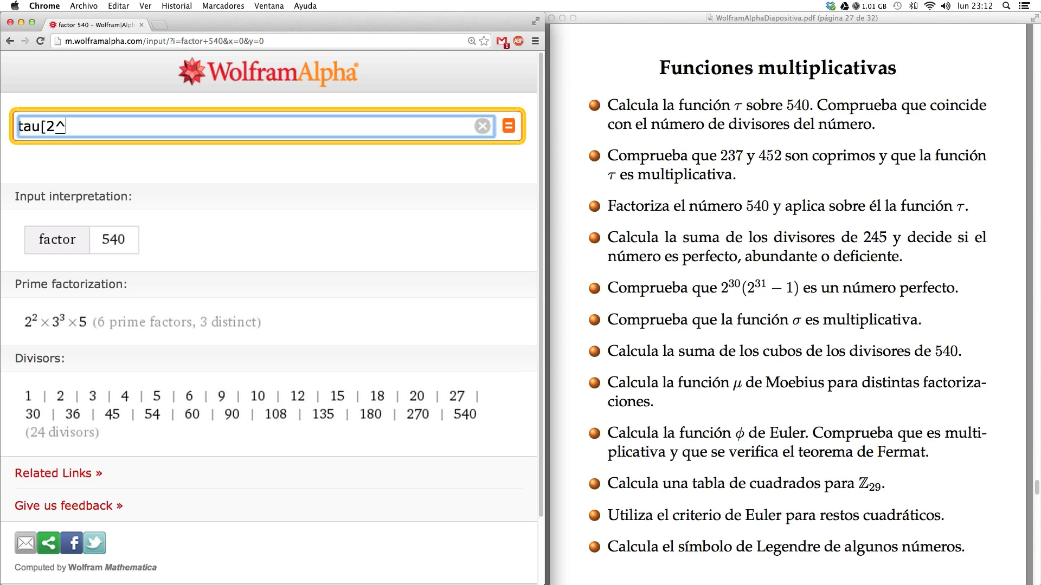
{"action": "type", "text": "2]*tau[3^3]*"}
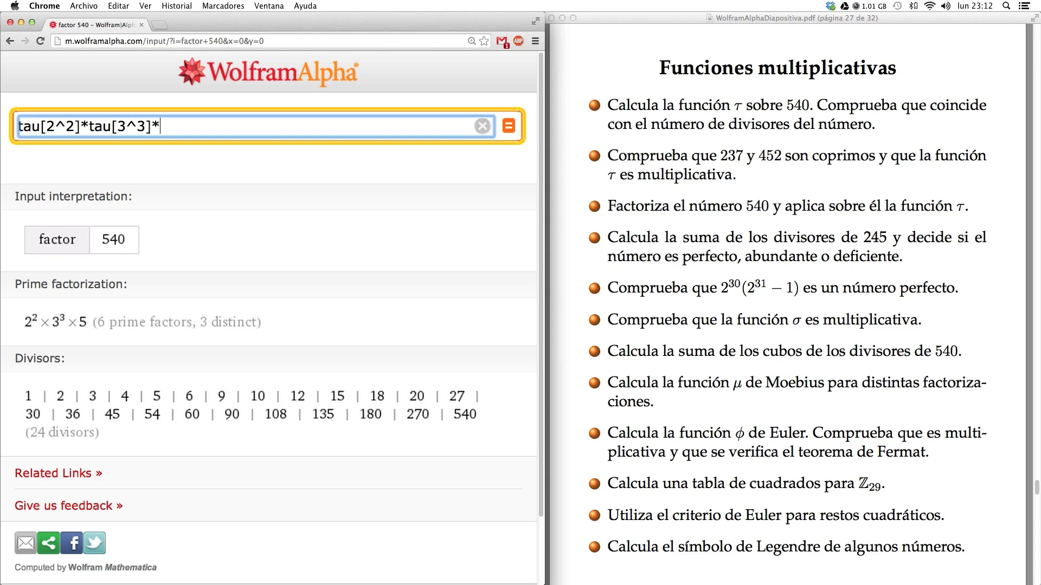
{"action": "type", "text": "tau[5]"}
{"action": "key", "text": "Return"}
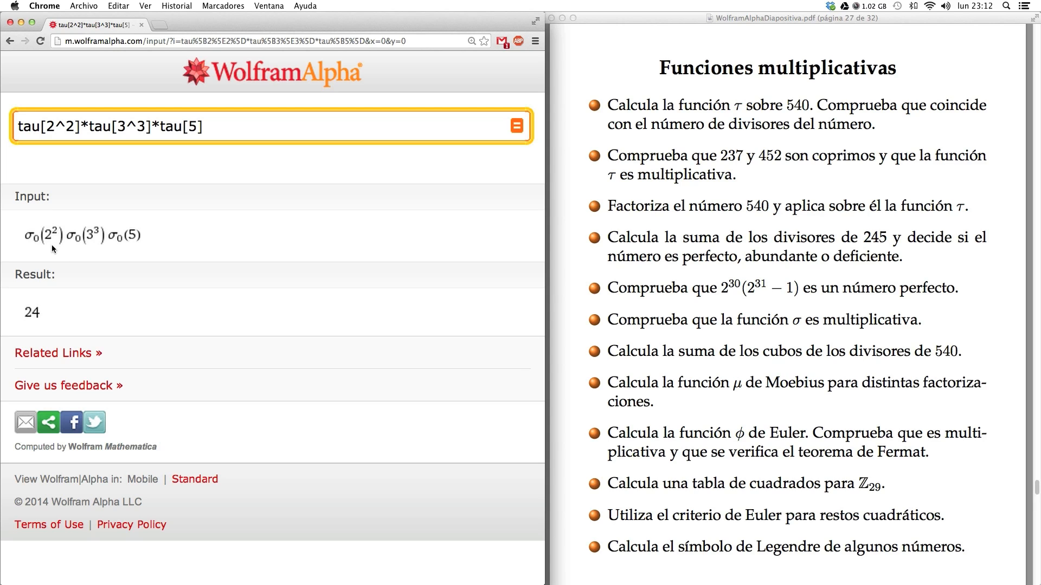
Compute the sum of the divisors of 245 with the query sigma[245].
{"action": "mouse_move", "coordinate": [50, 241]}
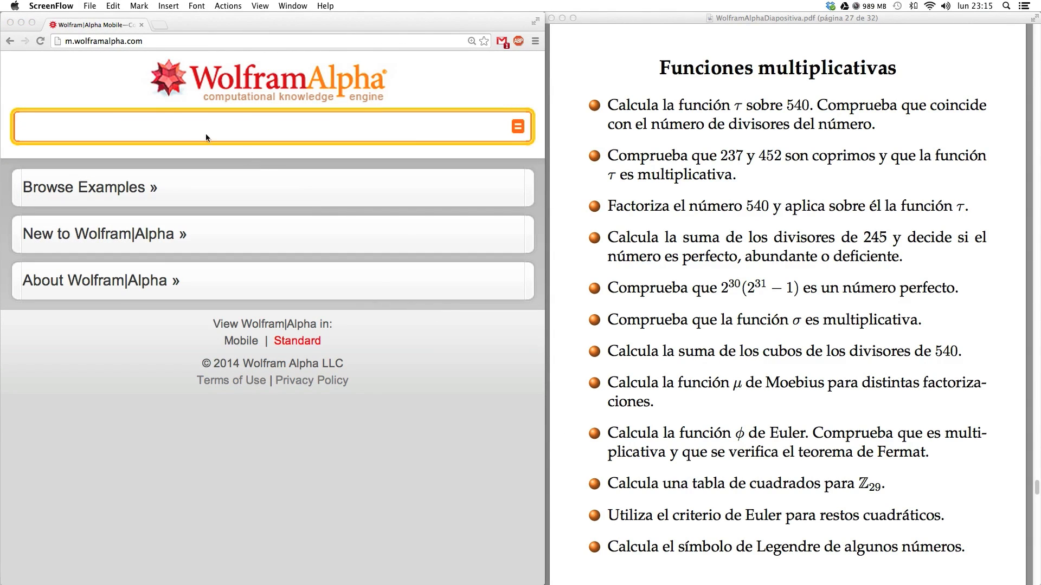
{"action": "left_click", "coordinate": [154, 124]}
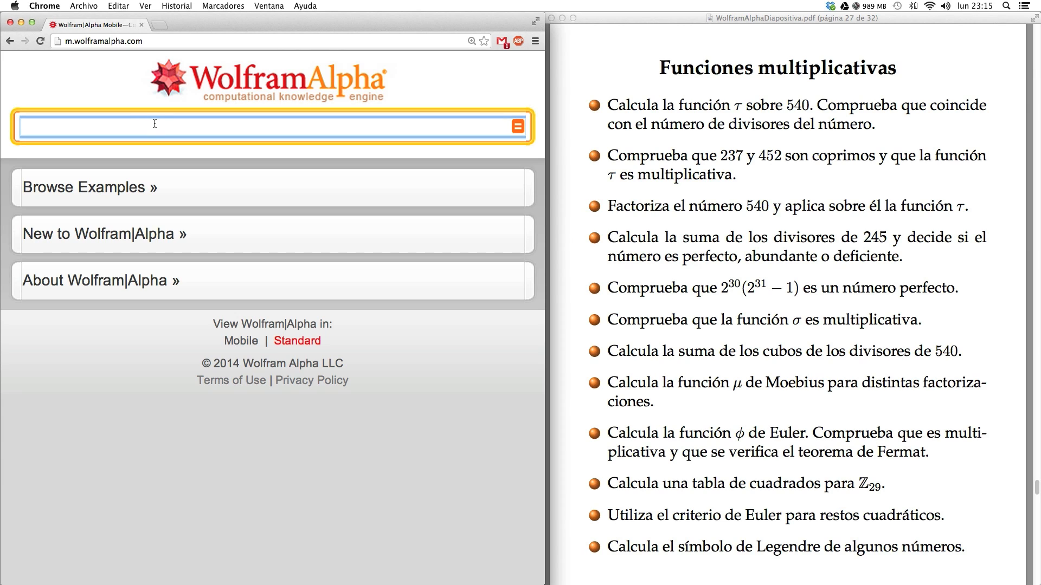
{"action": "type", "text": "sigma[245]"}
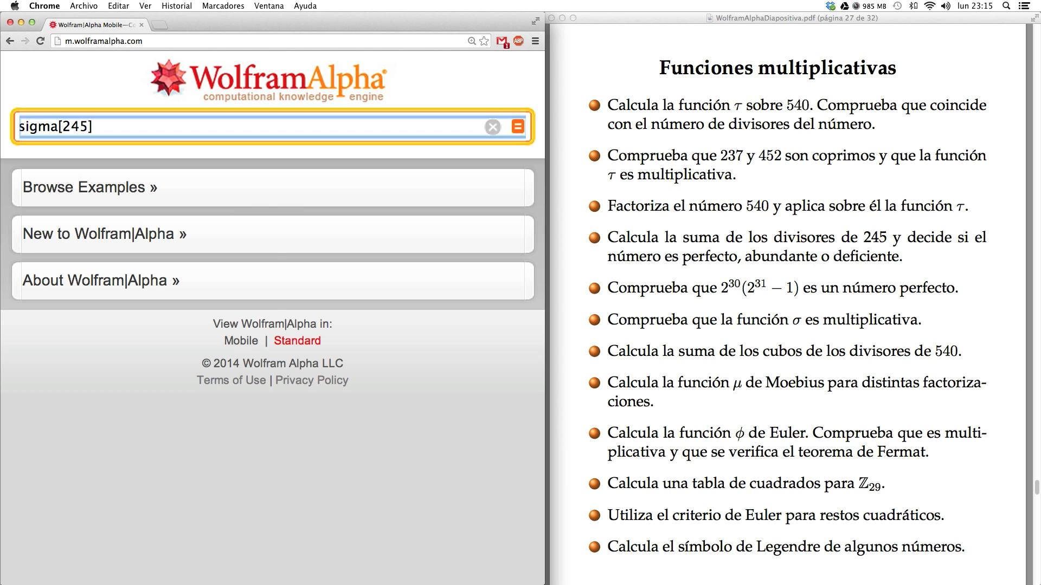
{"action": "key", "text": "Return"}
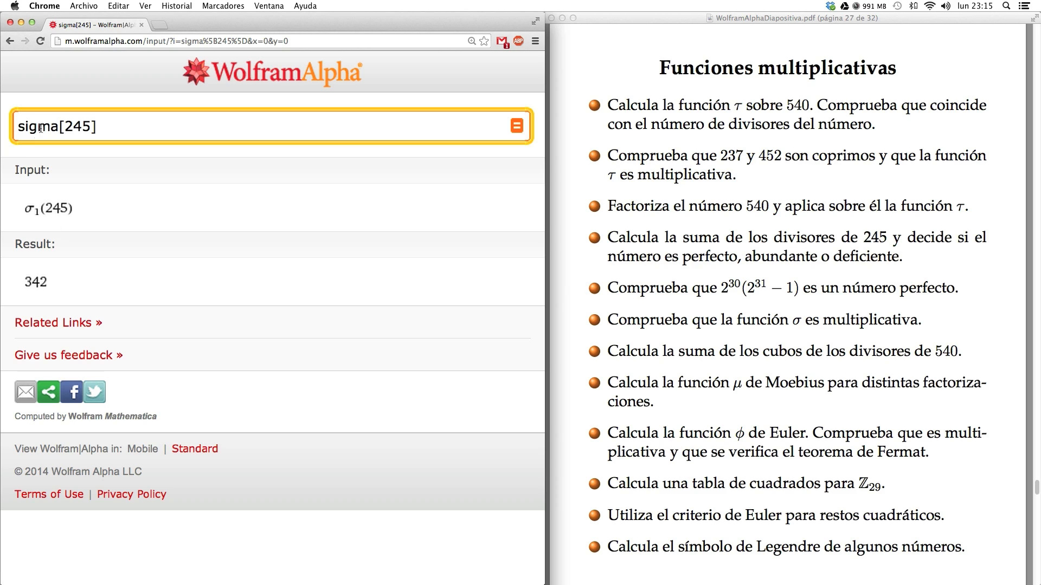
List the divisors of 245 with the query divisors[245].
{"action": "left_click_drag", "start_coordinate": [58, 126], "coordinate": [16, 126]}
{"action": "type", "text": "div"}
{"action": "type", "text": "isors"}
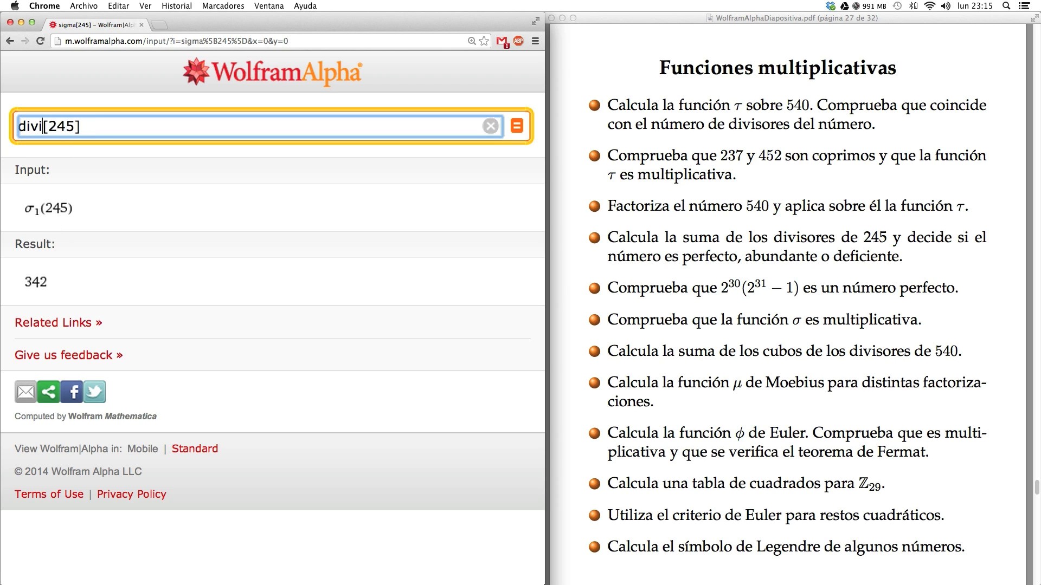
{"action": "key", "text": "Return"}
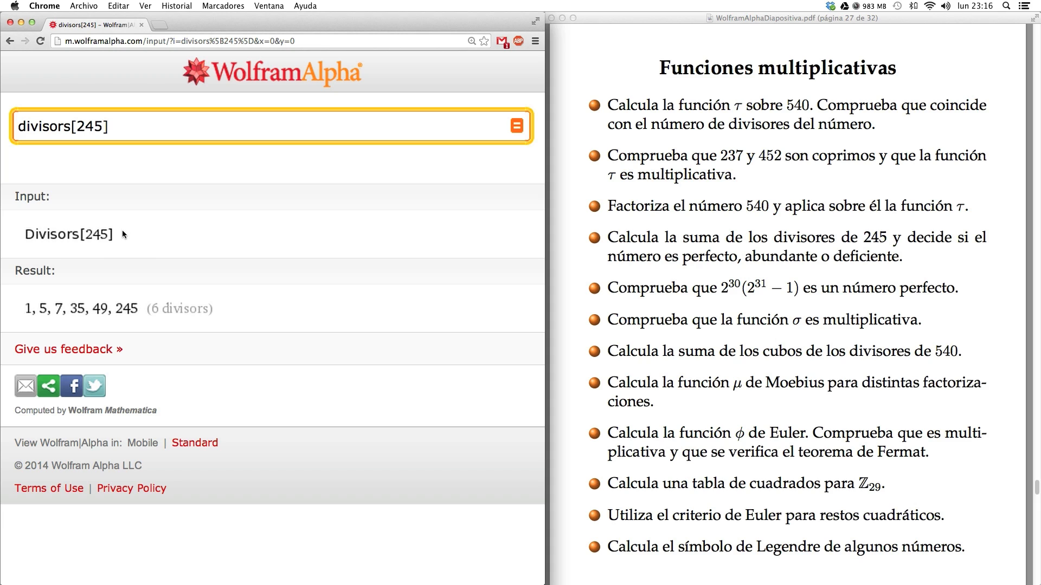
Ask whether 245 is a perfect number with the query "is 245 is number perfect?".
{"action": "left_click_drag", "start_coordinate": [114, 126], "coordinate": [15, 126]}
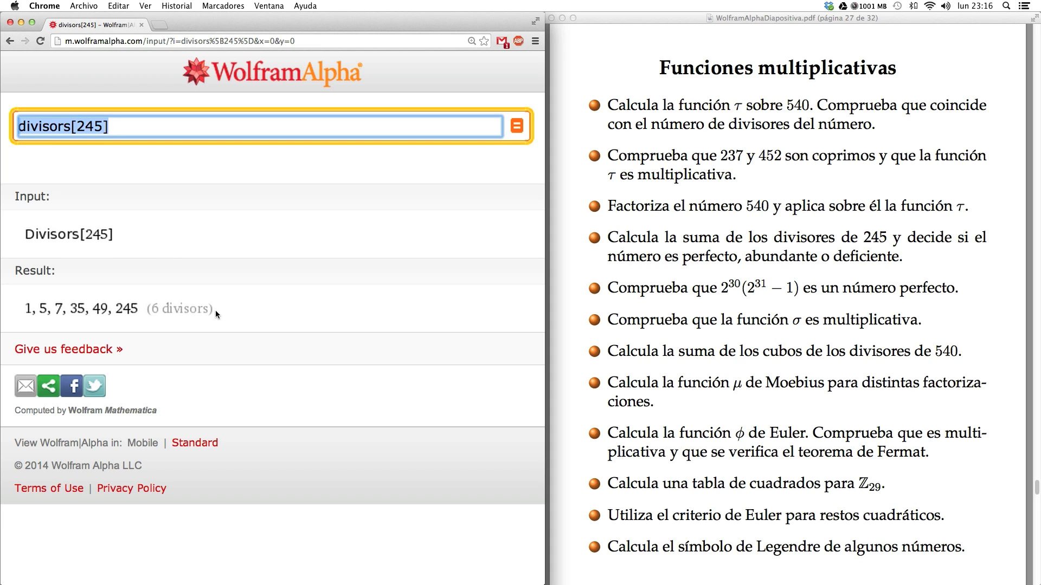
{"action": "type", "text": "is "}
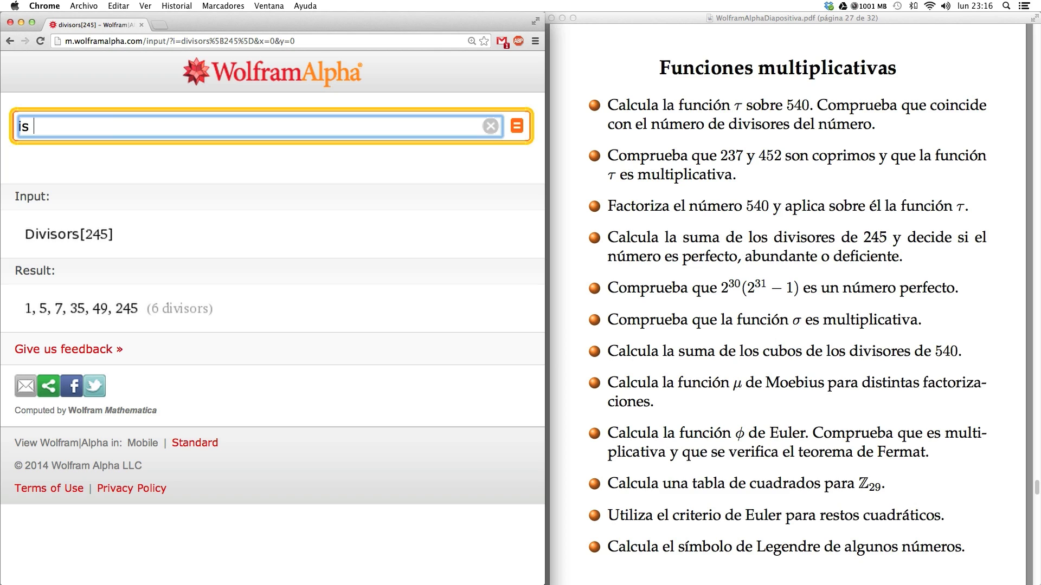
{"action": "type", "text": "245 is num"}
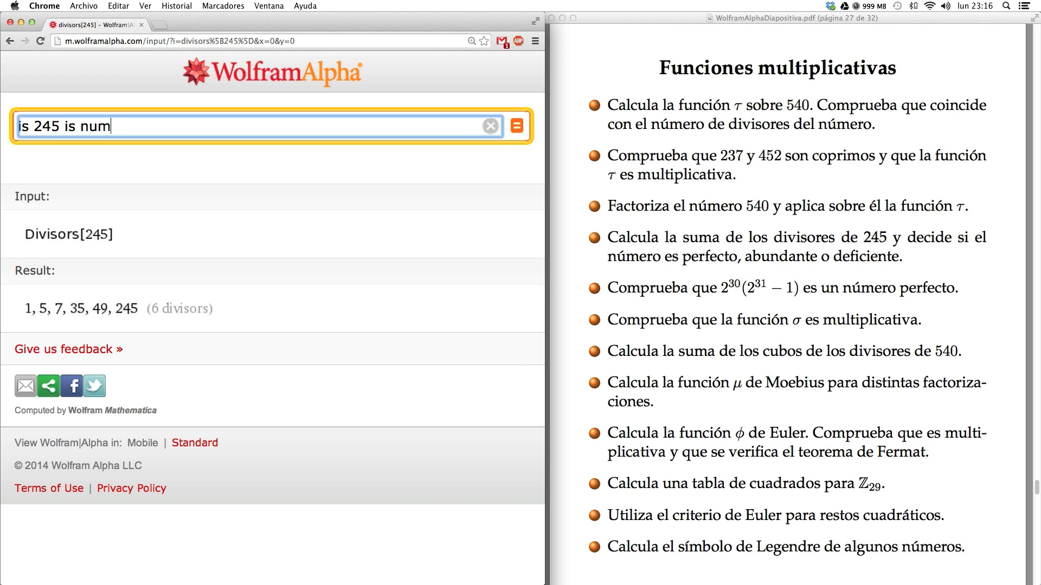
{"action": "type", "text": "ber perfect?"}
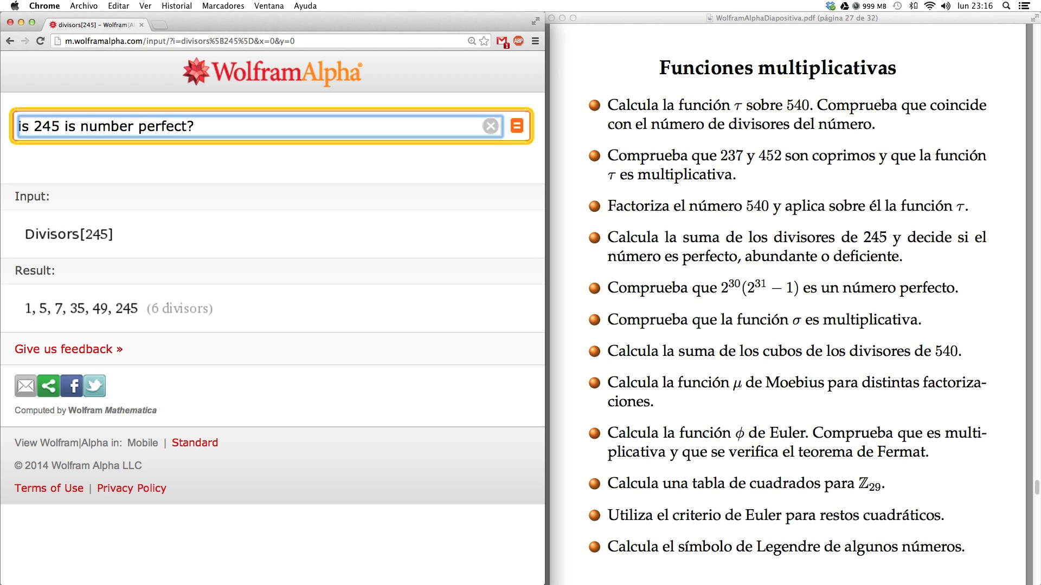
{"action": "key", "text": "Return"}
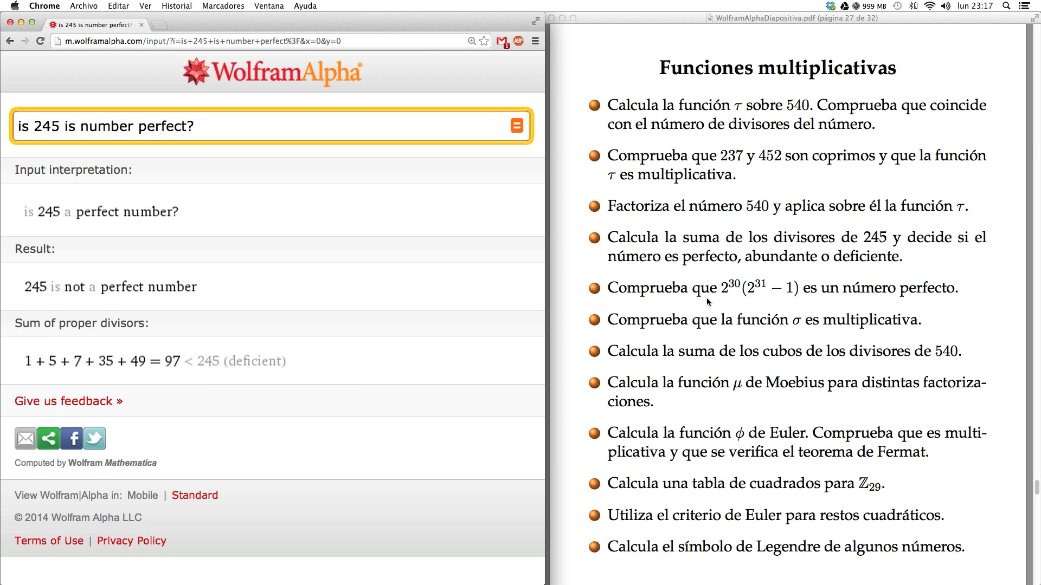
Ask whether 2^30*(2^31-1) is a perfect number with the query "is 2^30*(2^31-1) a number perfect?" and review the sum of its proper divisors.
{"action": "left_click_drag", "start_coordinate": [225, 122], "coordinate": [1, 121]}
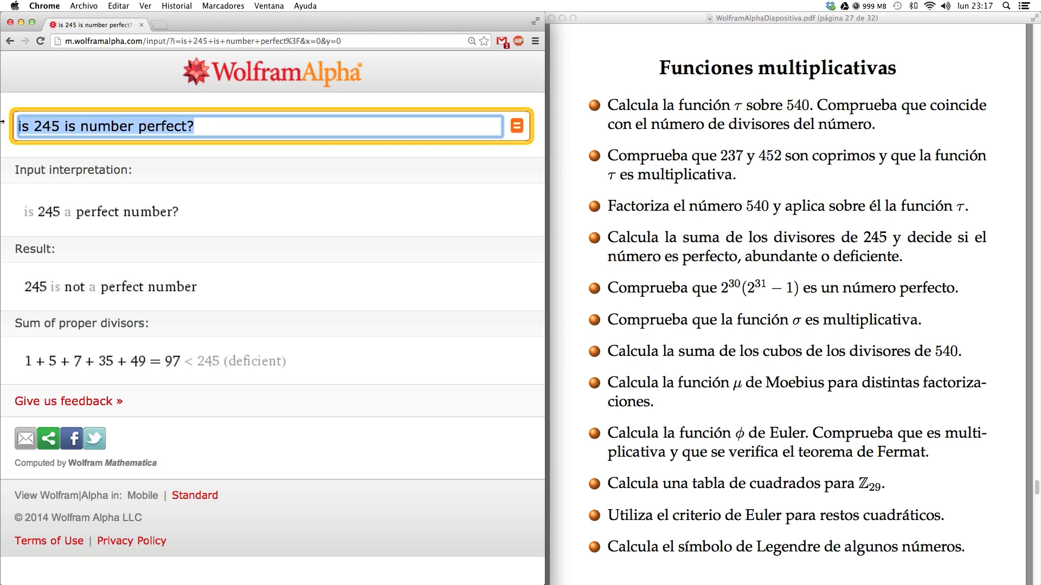
{"action": "key", "text": "BackSpace"}
{"action": "type", "text": "is"}
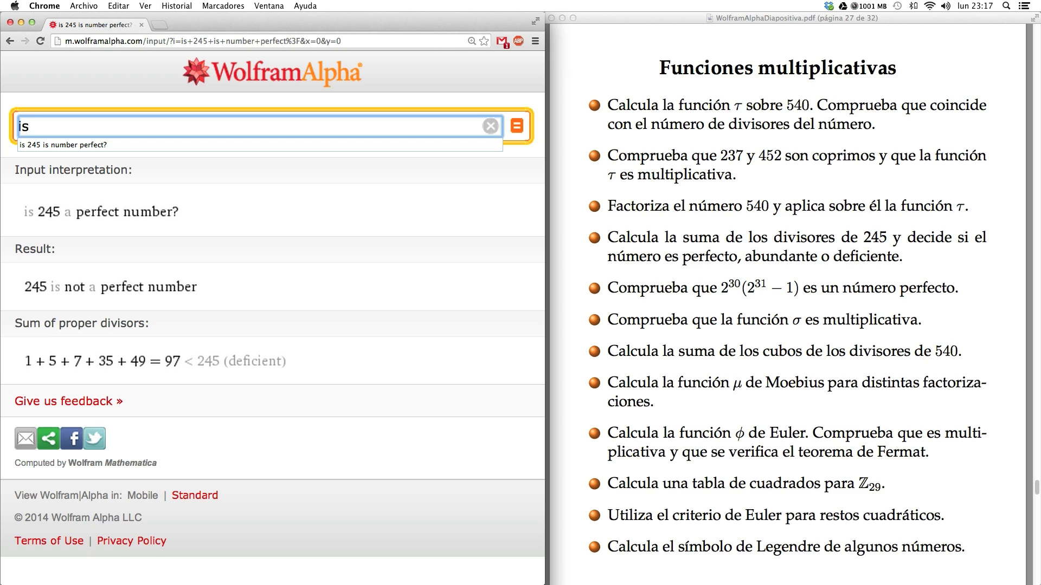
{"action": "type", "text": " 2^30"}
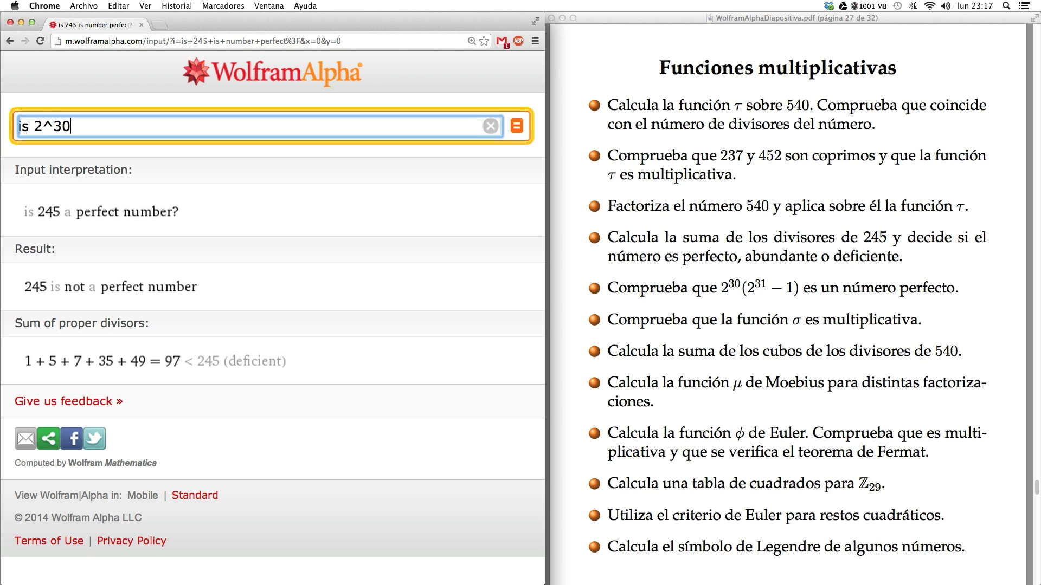
{"action": "type", "text": "*(2^31-1) n"}
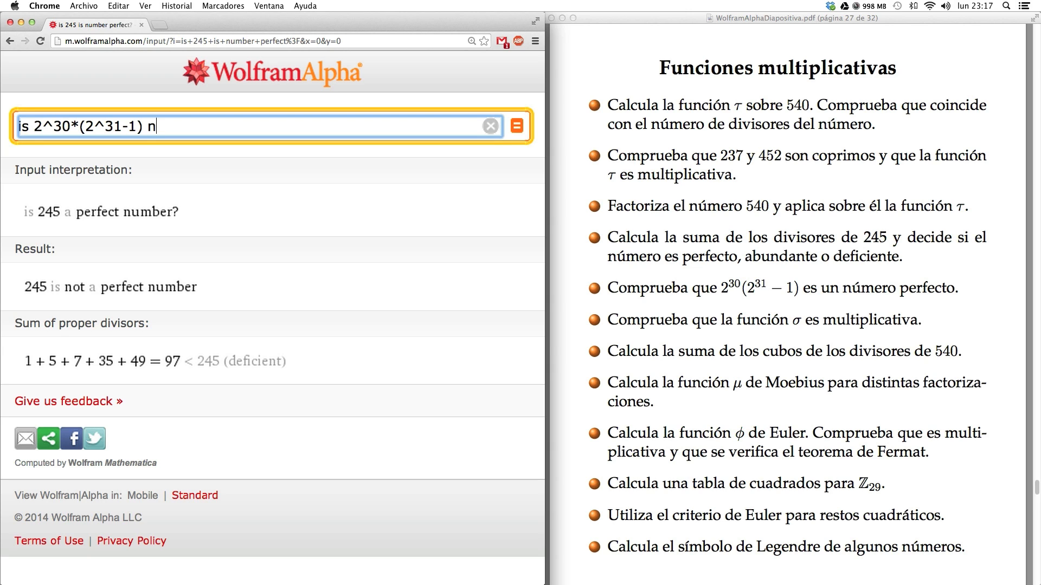
{"action": "key", "text": "BackSpace"}
{"action": "type", "text": "a number perfe"}
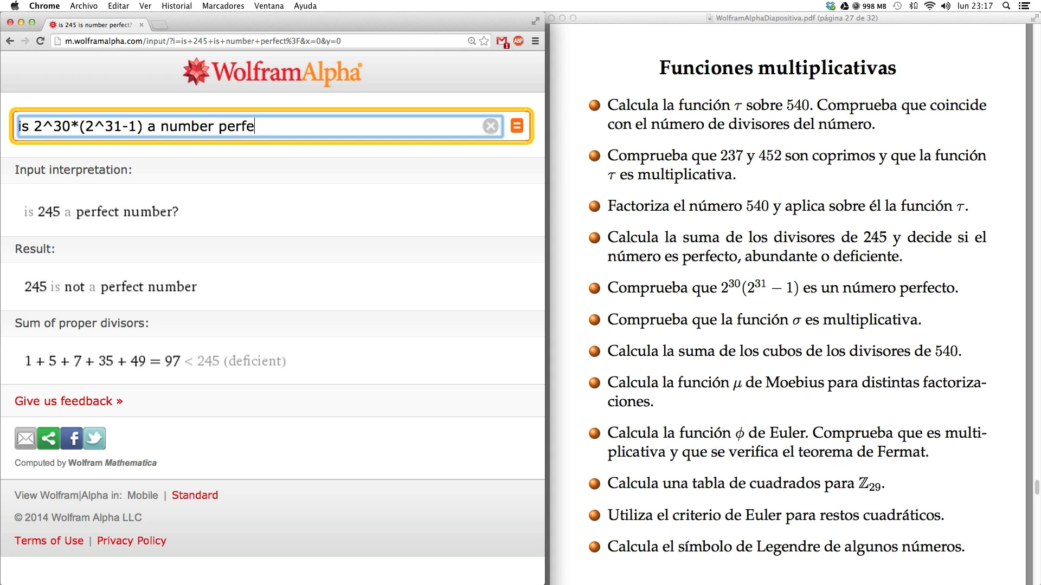
{"action": "type", "text": "ct?"}
{"action": "key", "text": "Return"}
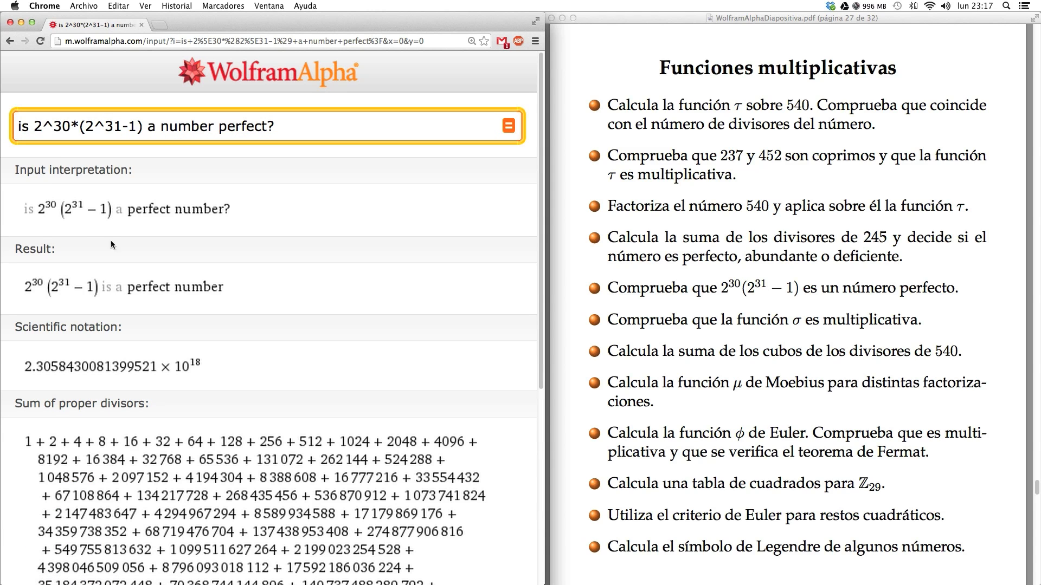
{"action": "scroll", "coordinate": [265, 216], "scroll_direction": "down", "scroll_amount": 5}
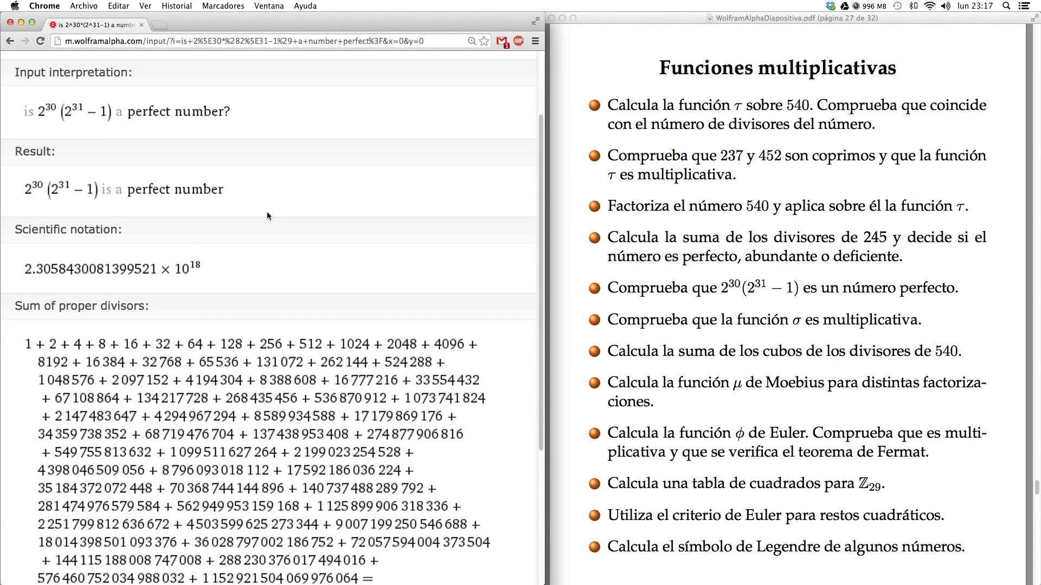
{"action": "scroll", "coordinate": [268, 215], "scroll_direction": "up", "scroll_amount": 5}
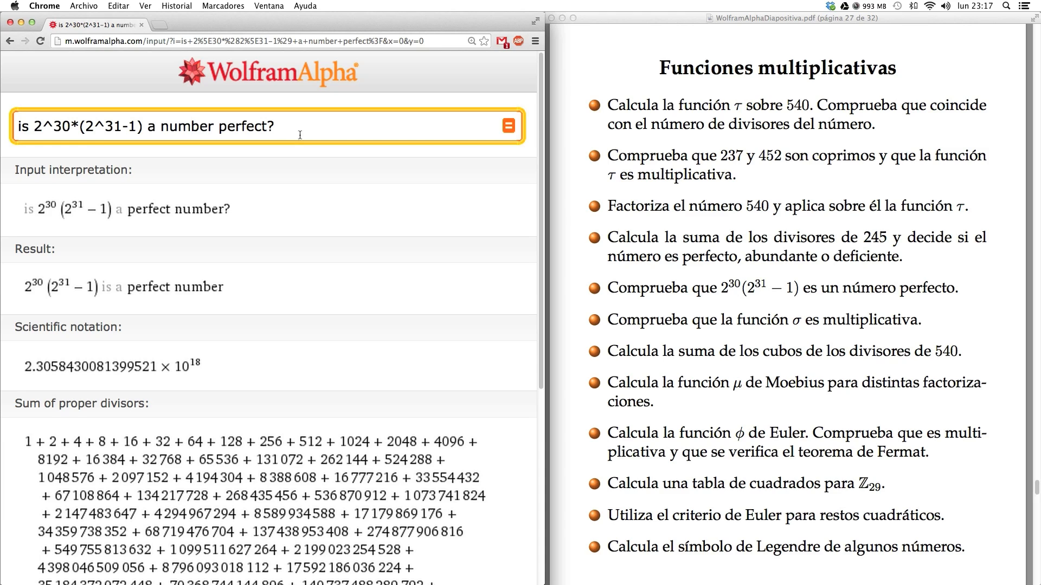
Check that sigma is multiplicative for 237 and 452 with the query sigma(237*452), sigma(237)*sigma(452).
{"action": "left_click_drag", "start_coordinate": [275, 126], "coordinate": [5, 130]}
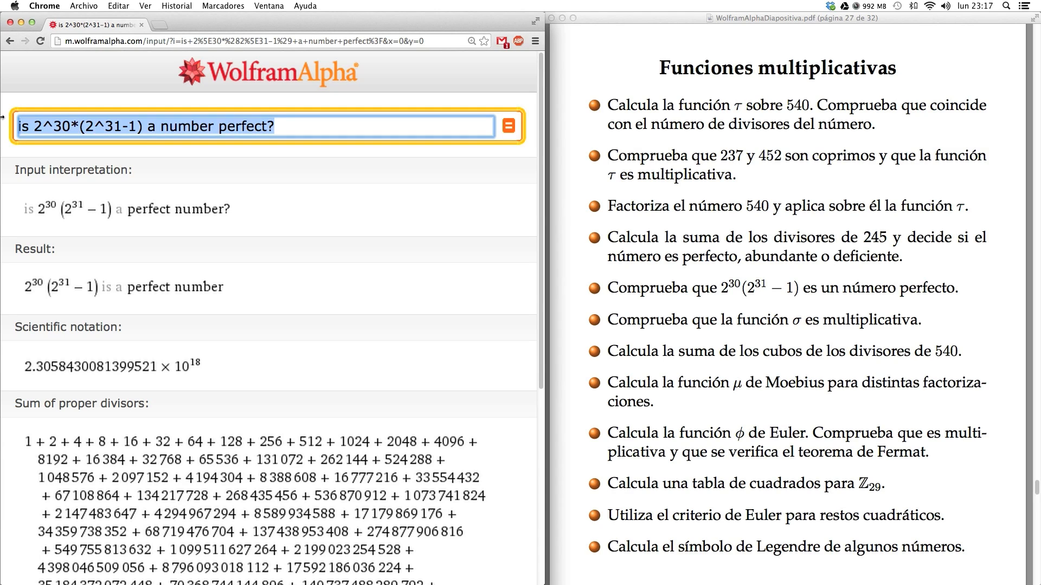
{"action": "key", "text": "BackSpace"}
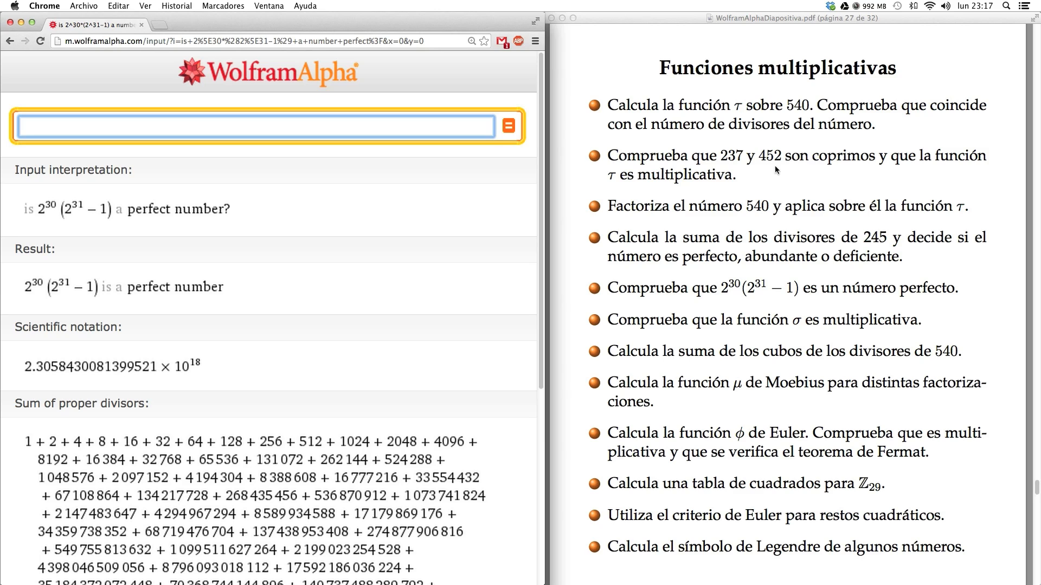
{"action": "left_click", "coordinate": [75, 123]}
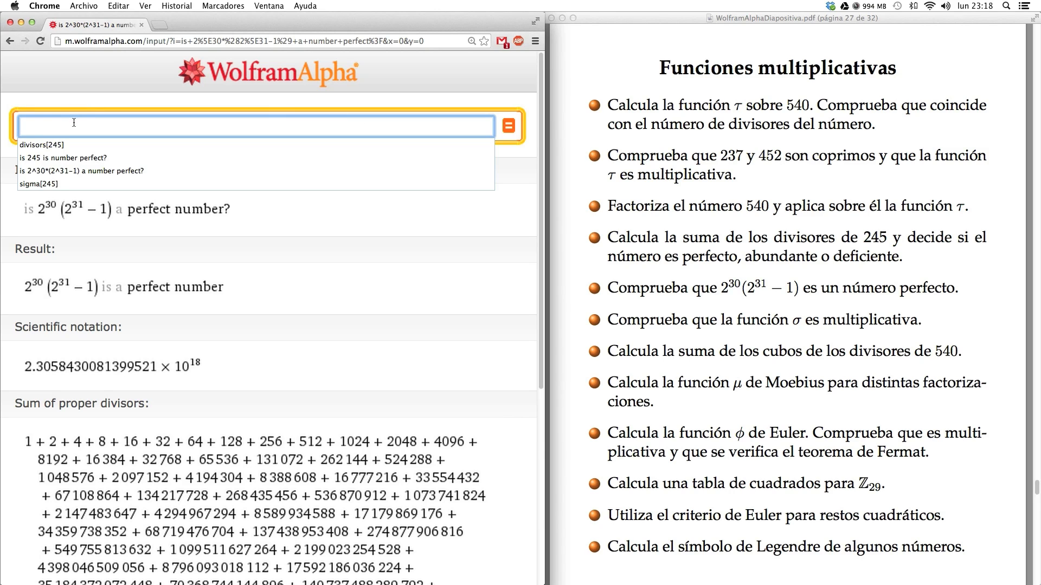
{"action": "type", "text": "sigma"}
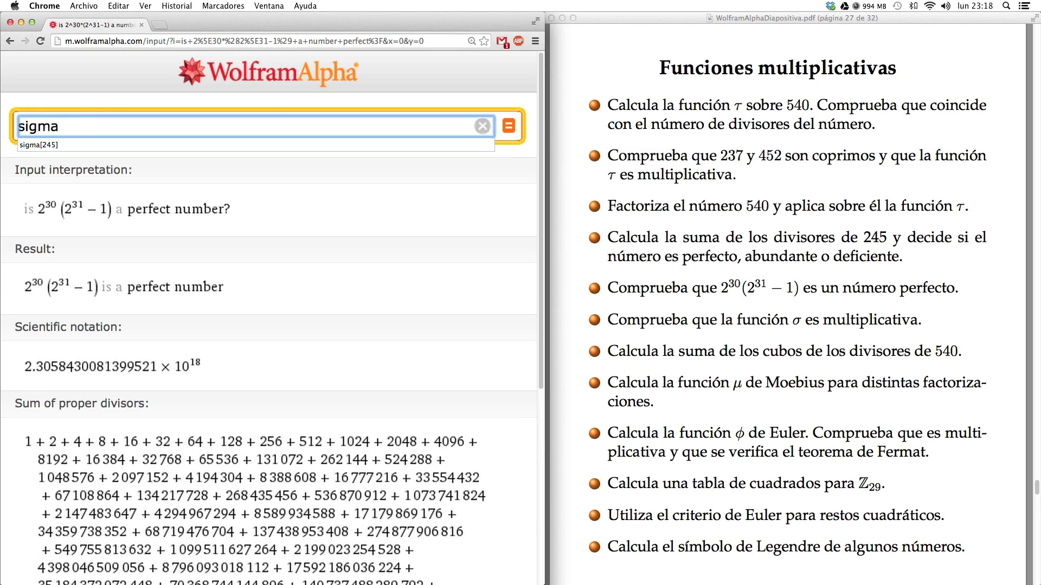
{"action": "type", "text": "(23"}
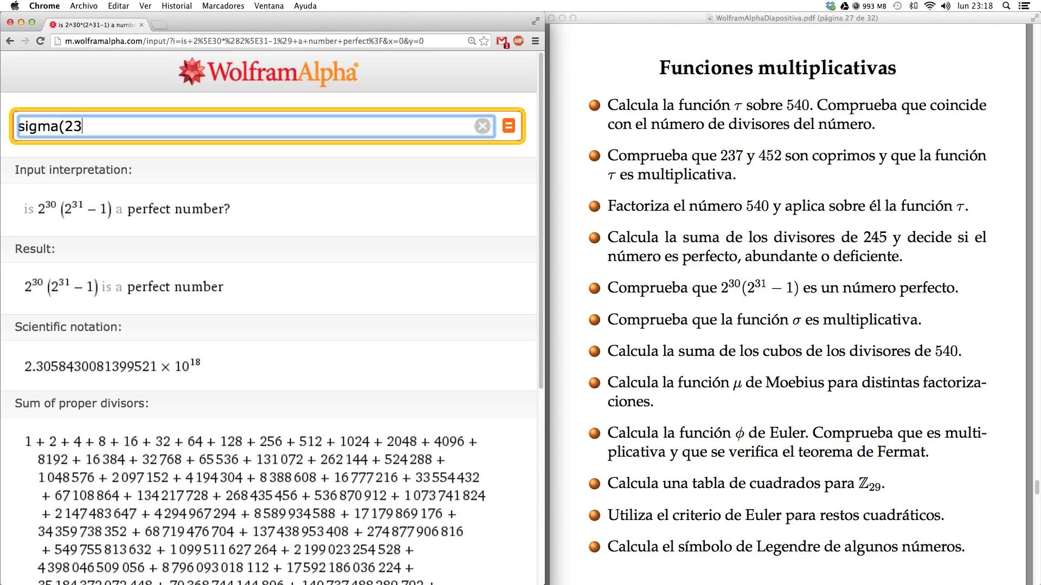
{"action": "type", "text": "7*452), sigm"}
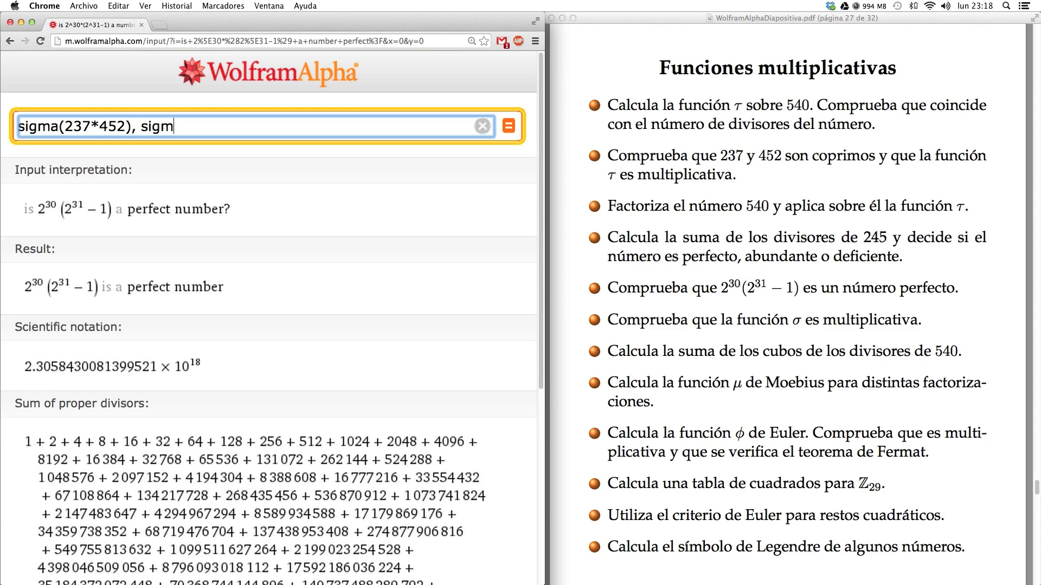
{"action": "type", "text": "a(237)*sigma(452)"}
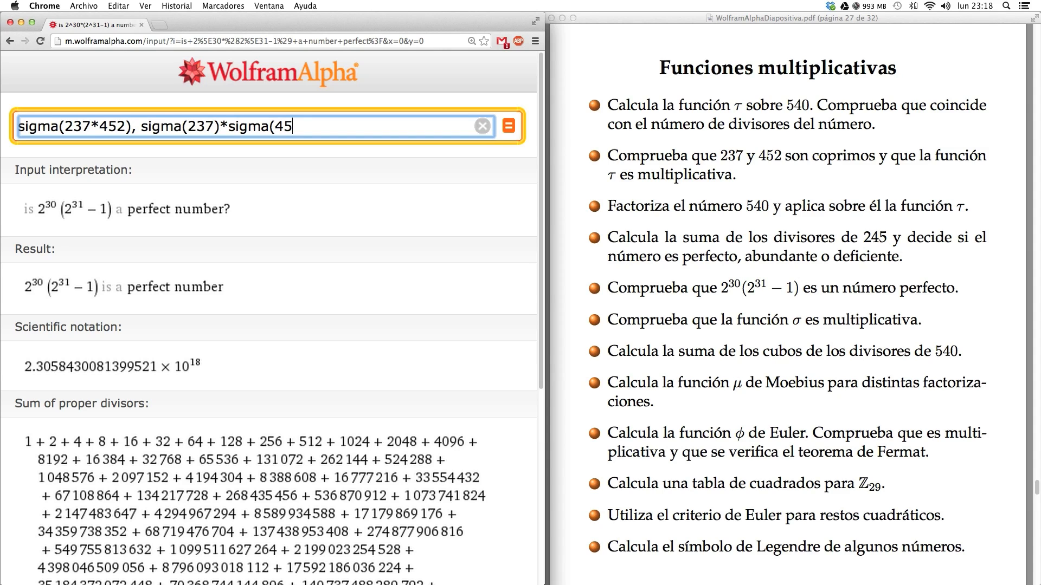
{"action": "key", "text": "Return"}
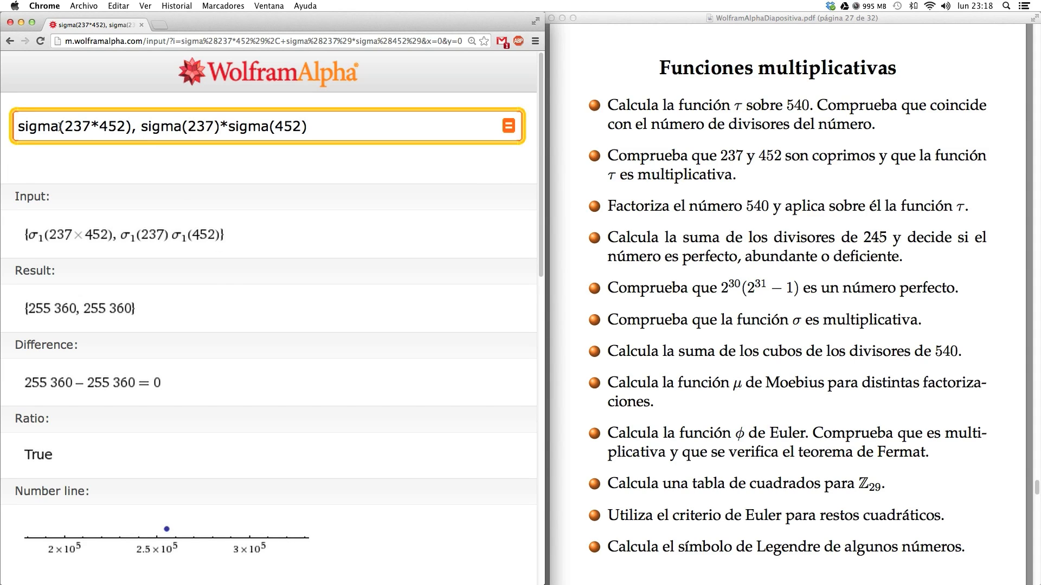
Compute the sum of the squares of the divisors of 540 with the query sigma(2, 540).
{"action": "left_click_drag", "start_coordinate": [310, 126], "coordinate": [20, 126]}
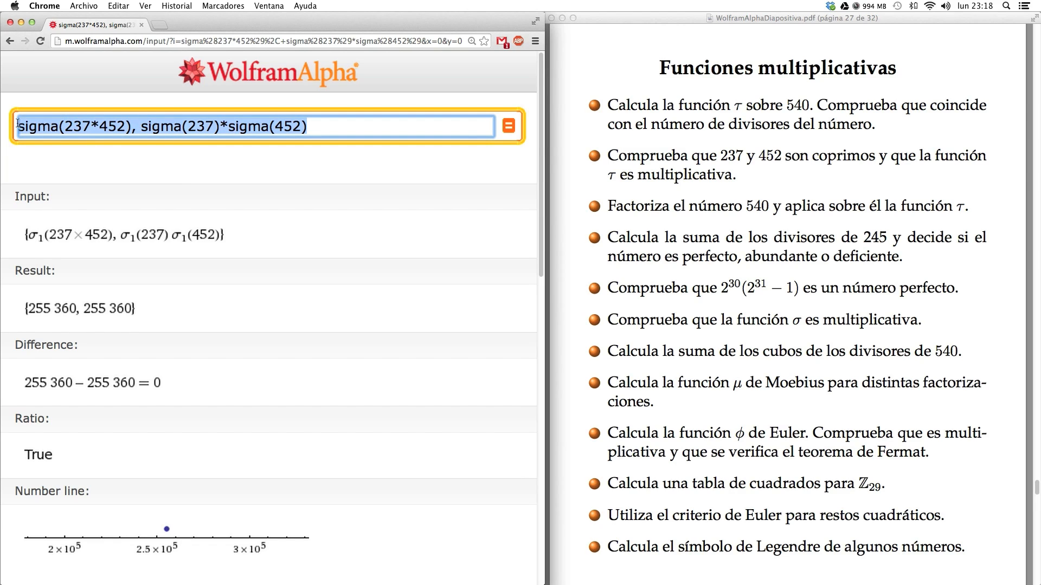
{"action": "type", "text": "sigma"}
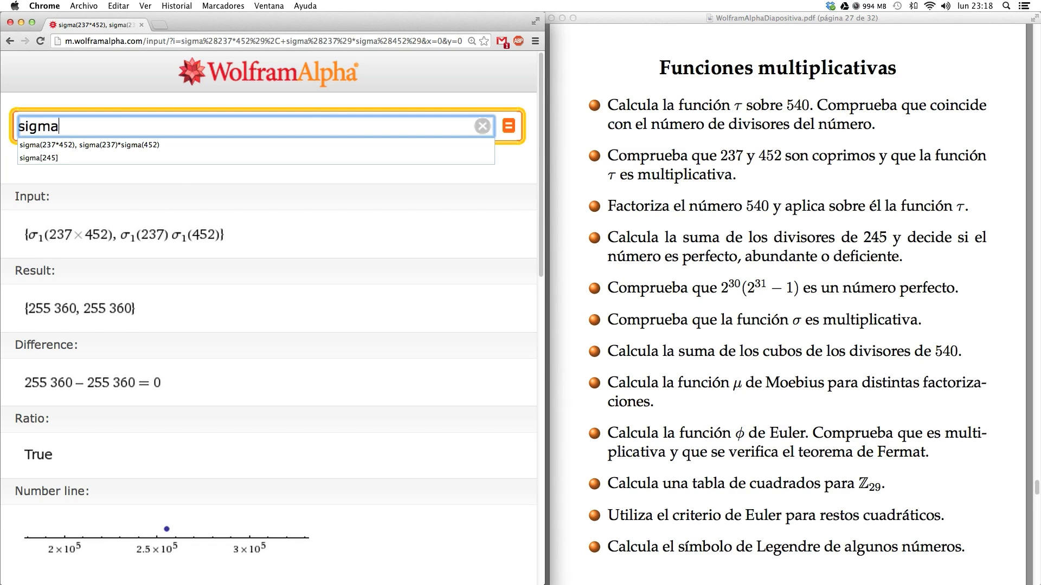
{"action": "type", "text": "(2"}
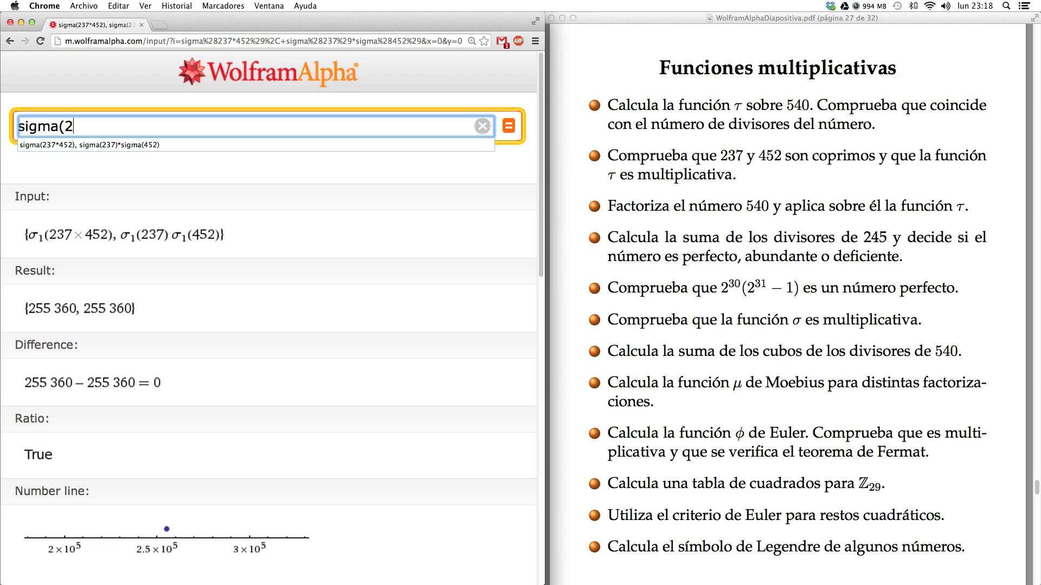
{"action": "type", "text": ", 54"}
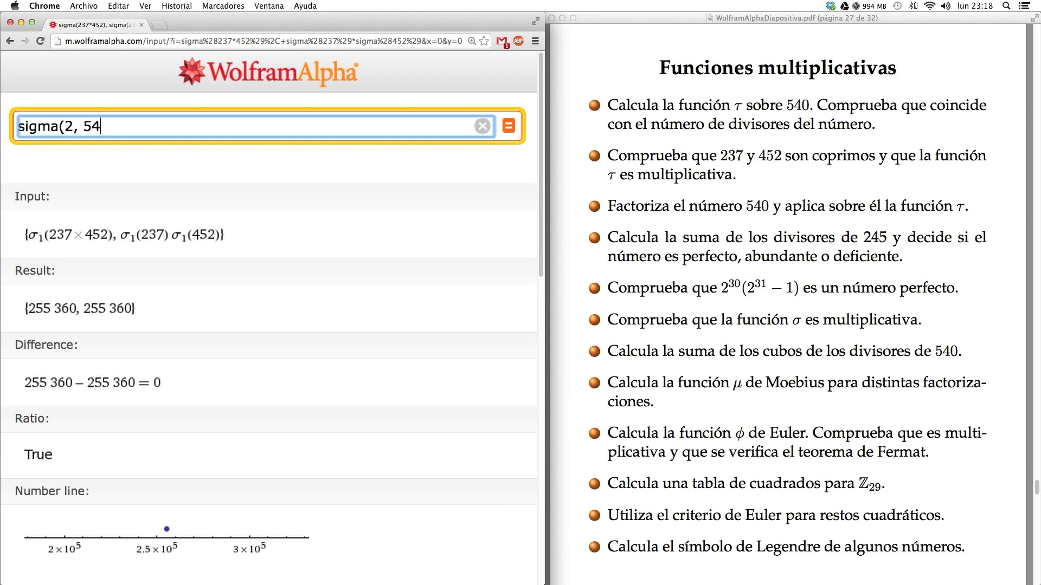
{"action": "type", "text": "0)"}
{"action": "key", "text": "Return"}
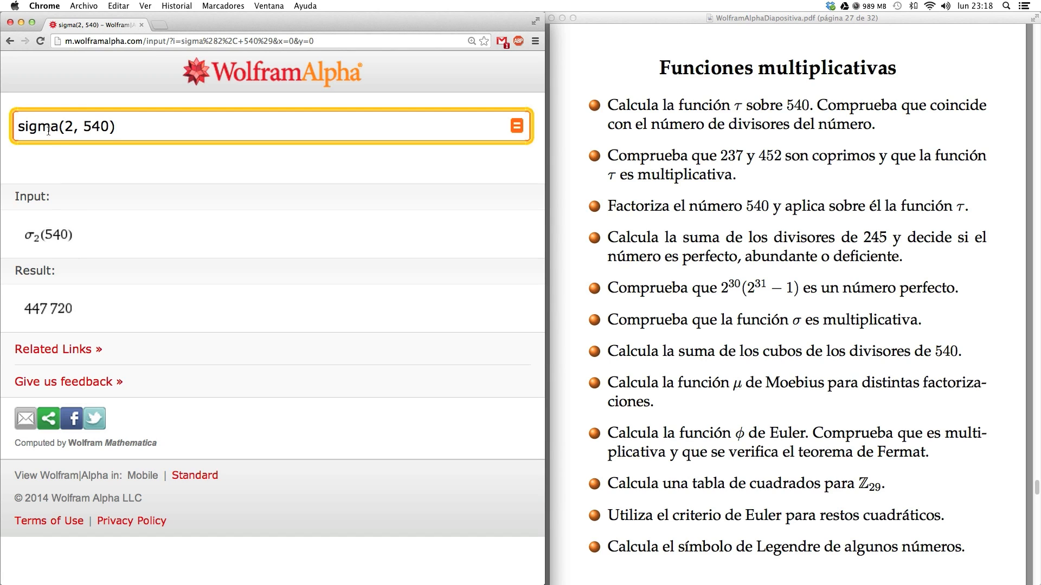
Compute the sum of the cubes of the divisors of 540 by changing the query to sigma(3, 540).
{"action": "left_click", "coordinate": [77, 125]}
{"action": "key", "text": "BackSpace"}
{"action": "type", "text": "3"}
{"action": "key", "text": "Return"}
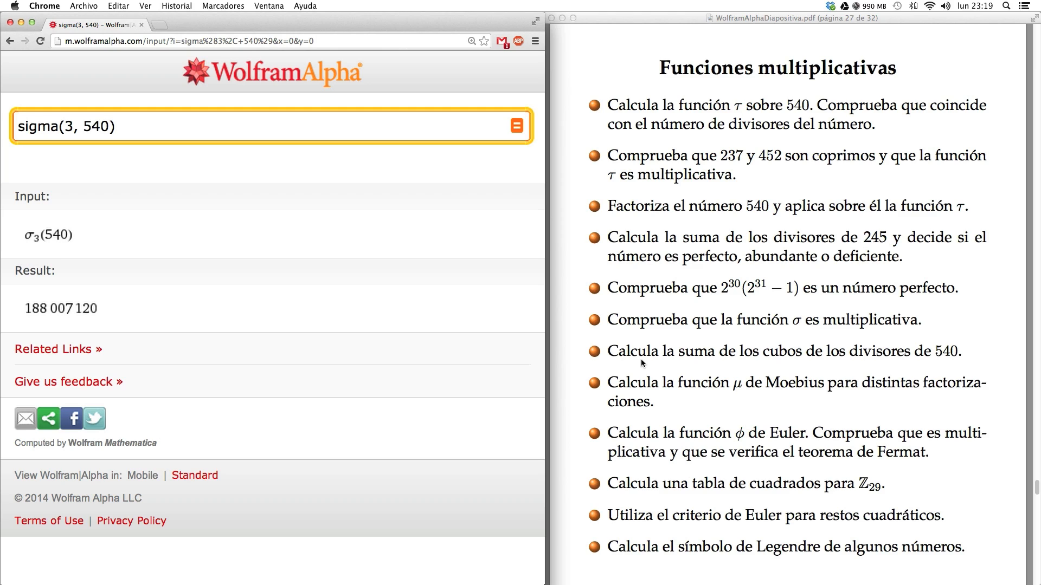
Evaluate the Moebius function for a product of two distinct primes with the query MoebiusMu[3*5].
{"action": "left_click_drag", "start_coordinate": [114, 115], "coordinate": [3, 120]}
{"action": "type", "text": "Moebius"}
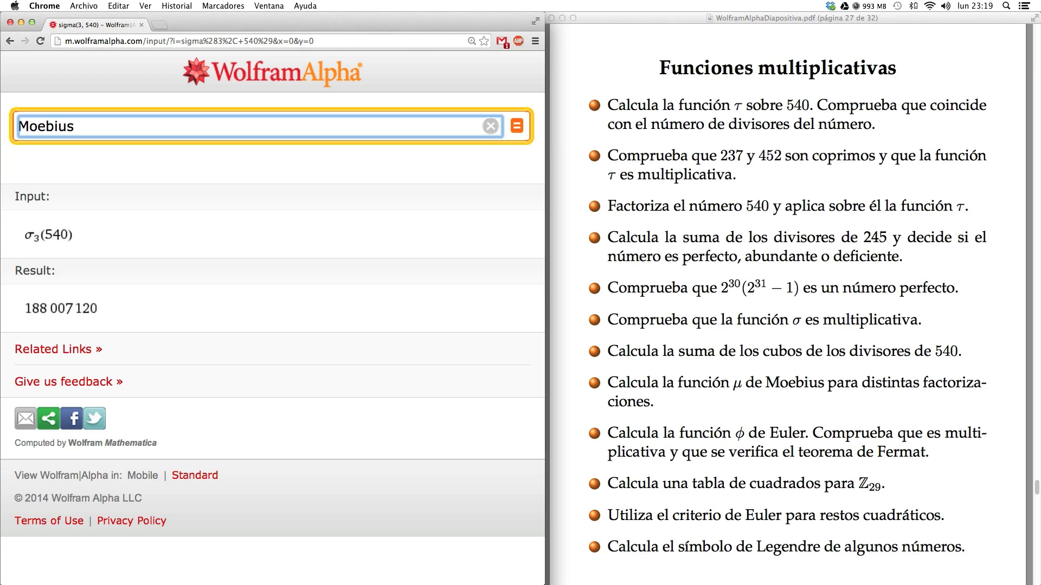
{"action": "type", "text": "Mu[3*5"}
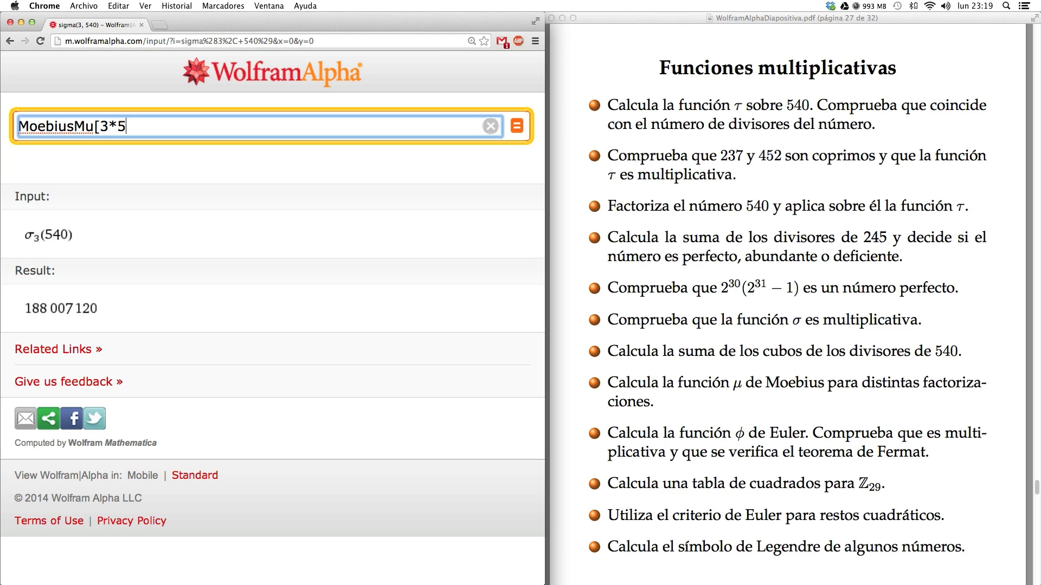
{"action": "type", "text": "]"}
{"action": "key", "text": "Return"}
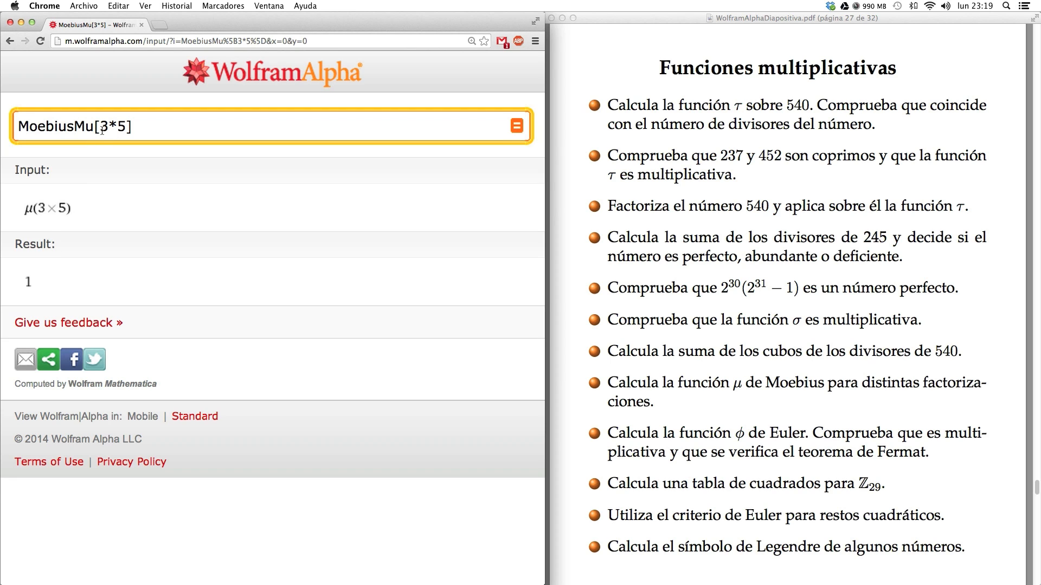
Extend the Moebius query with a third prime factor and evaluate MoebiusMu[3*5*7].
{"action": "left_click", "coordinate": [129, 127]}
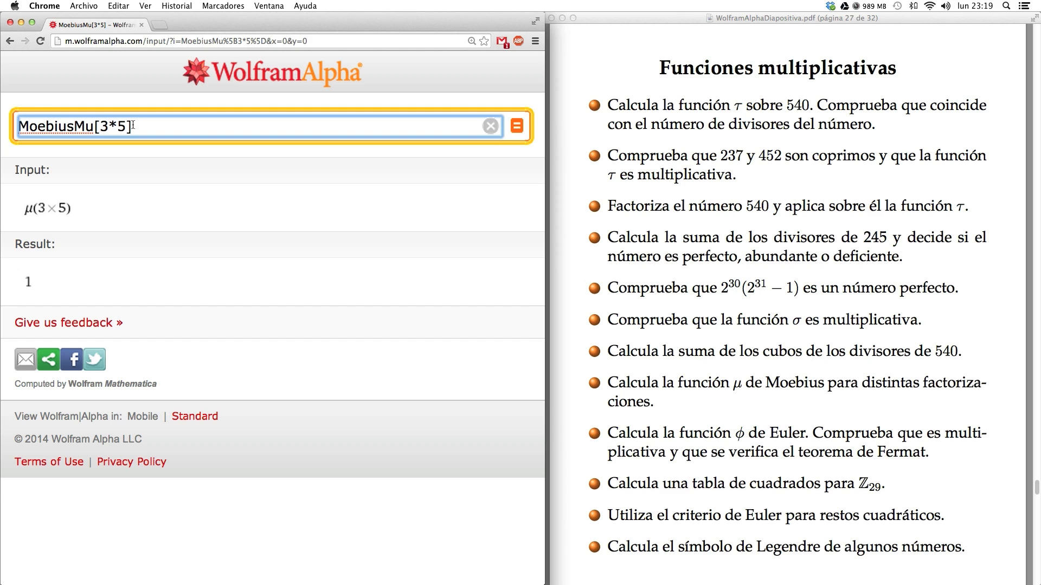
{"action": "type", "text": "*7"}
{"action": "key", "text": "Return"}
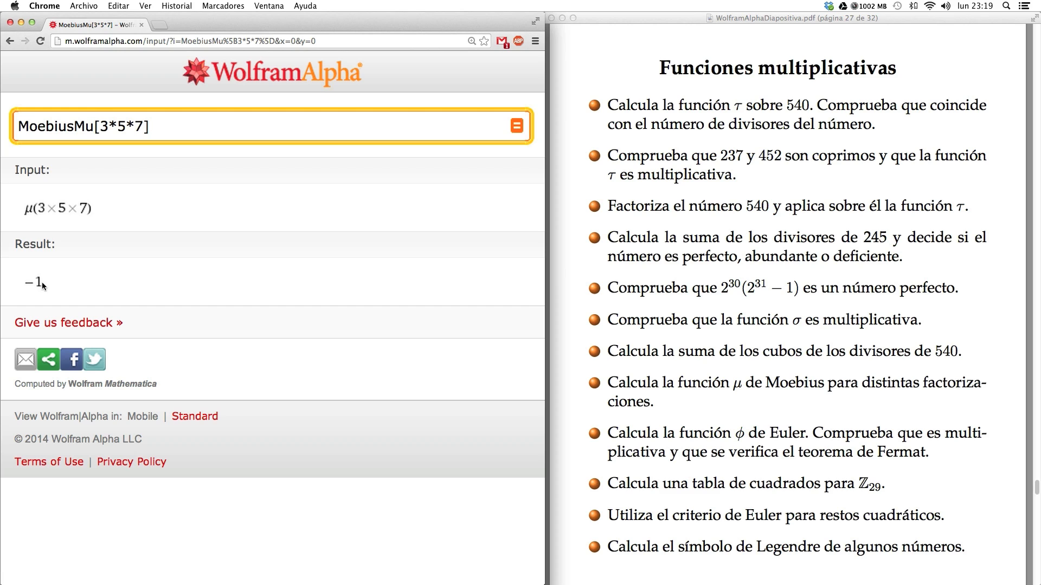
Add an exponent of 2 to the MoebiusMu query on 3*5*7 and evaluate it.
{"action": "left_click", "coordinate": [156, 122]}
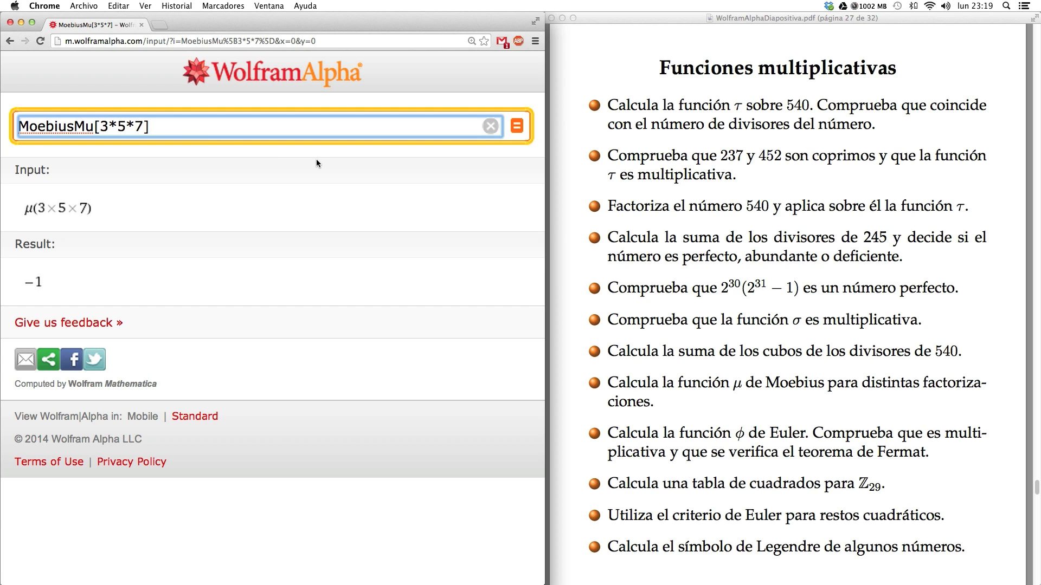
{"action": "type", "text": "^2"}
{"action": "key", "text": "Return"}
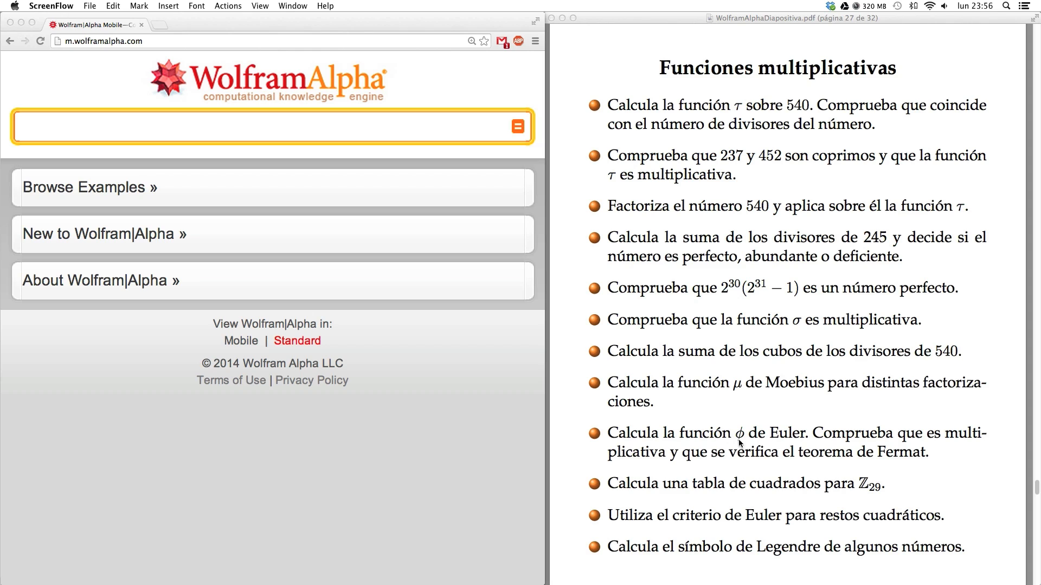
Compute Euler's phi function of 540 with the query eulerphi[540].
{"action": "left_click", "coordinate": [82, 124]}
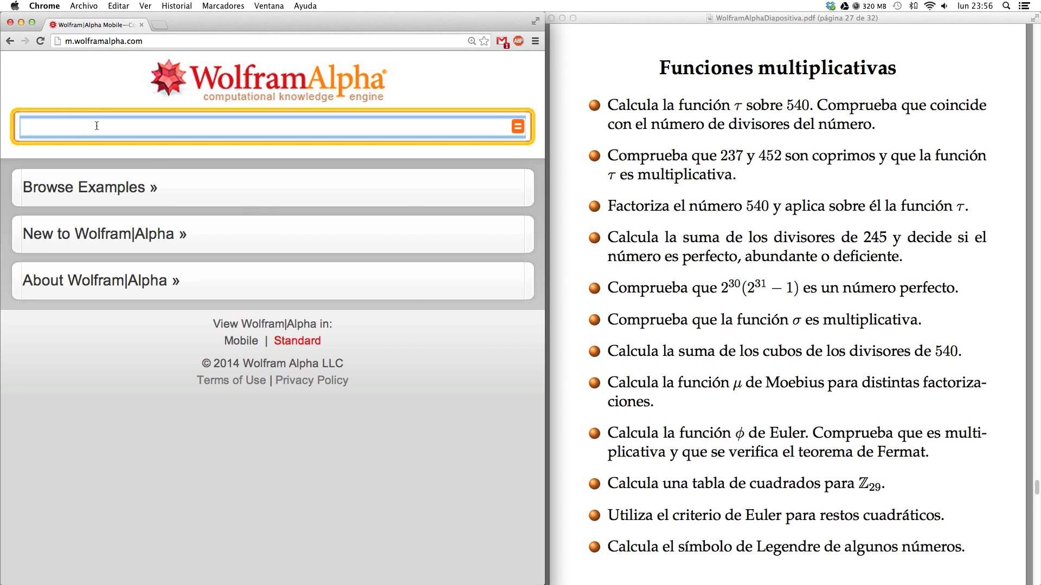
{"action": "type", "text": "eulerphi"}
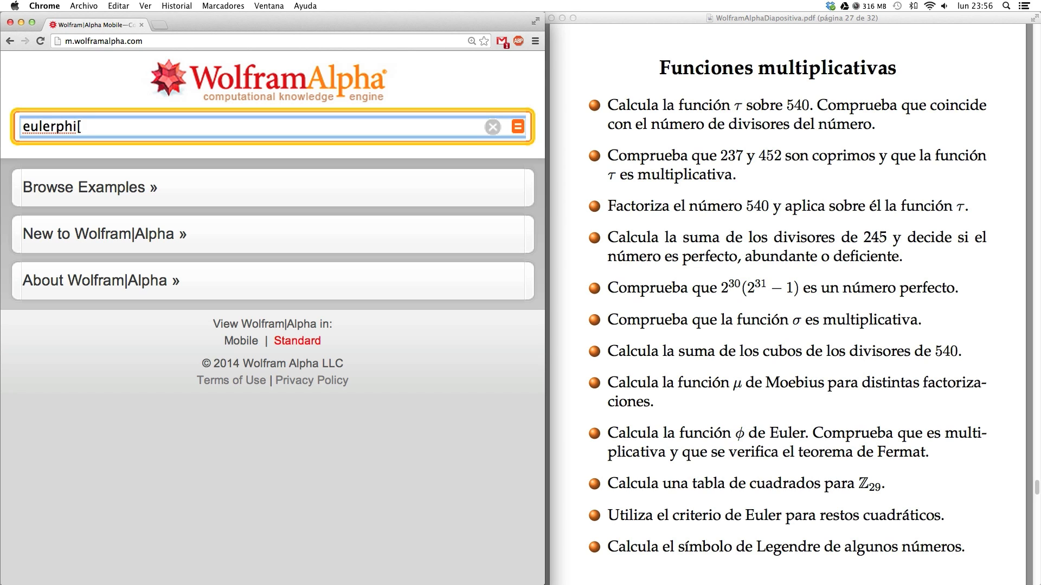
{"action": "type", "text": "[540]"}
{"action": "key", "text": "Return"}
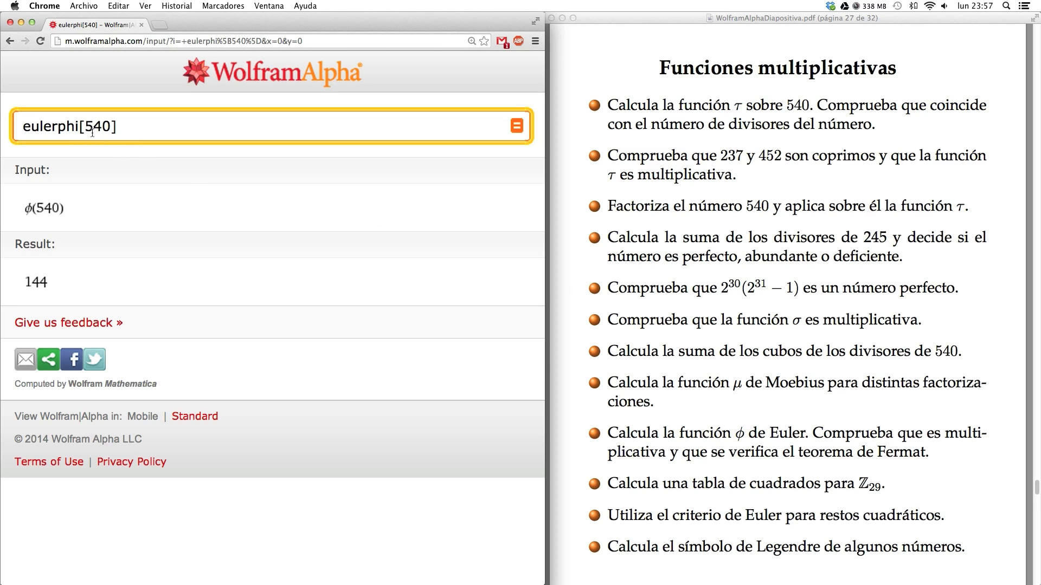
Check Fermat's theorem for base 23 and modulus 540 by evaluating 23^eulerphi[540] mod 540.
{"action": "left_click", "coordinate": [24, 126]}
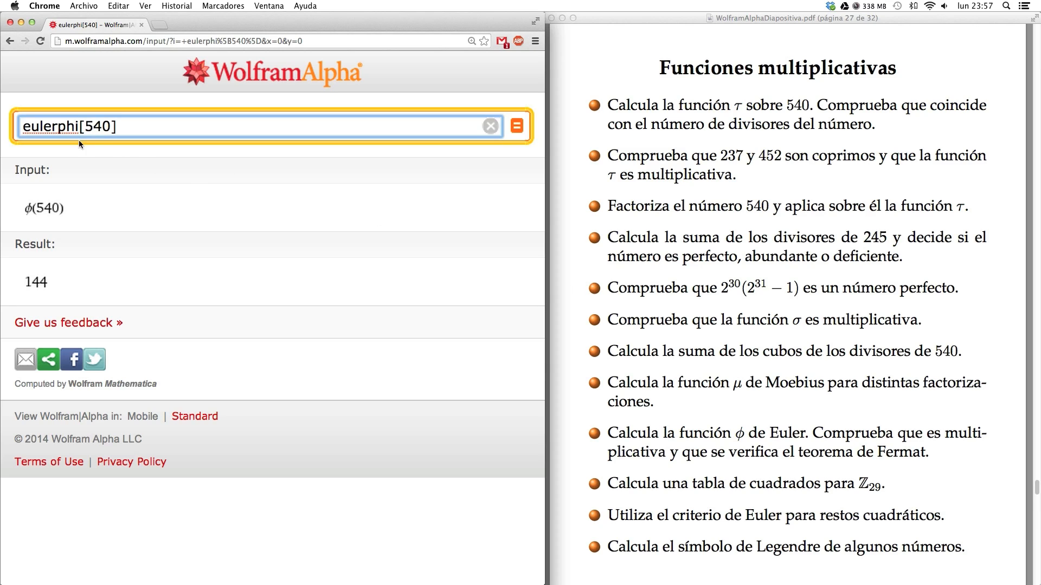
{"action": "type", "text": "23"}
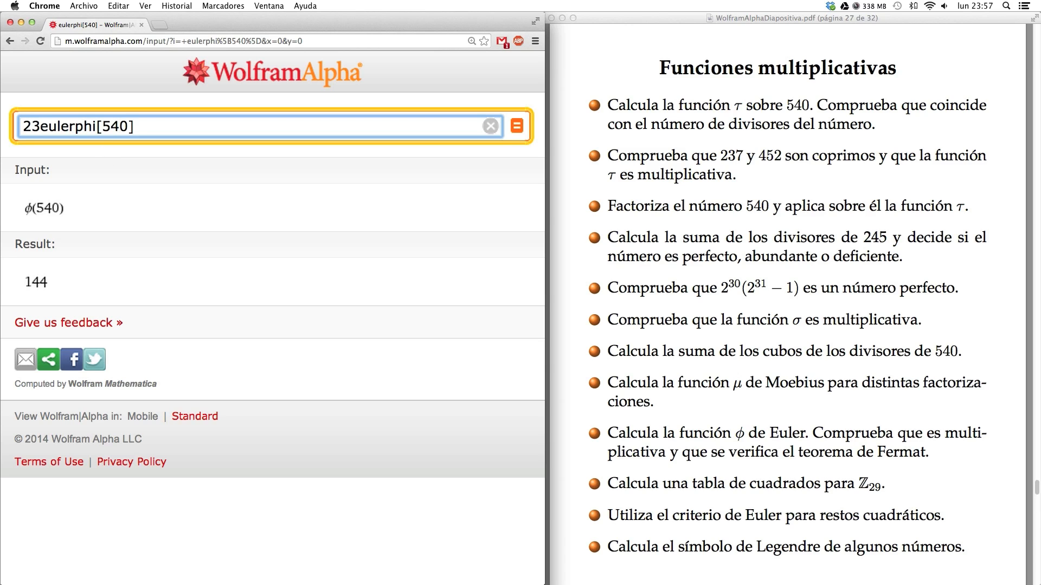
{"action": "type", "text": "^"}
{"action": "key", "text": "space"}
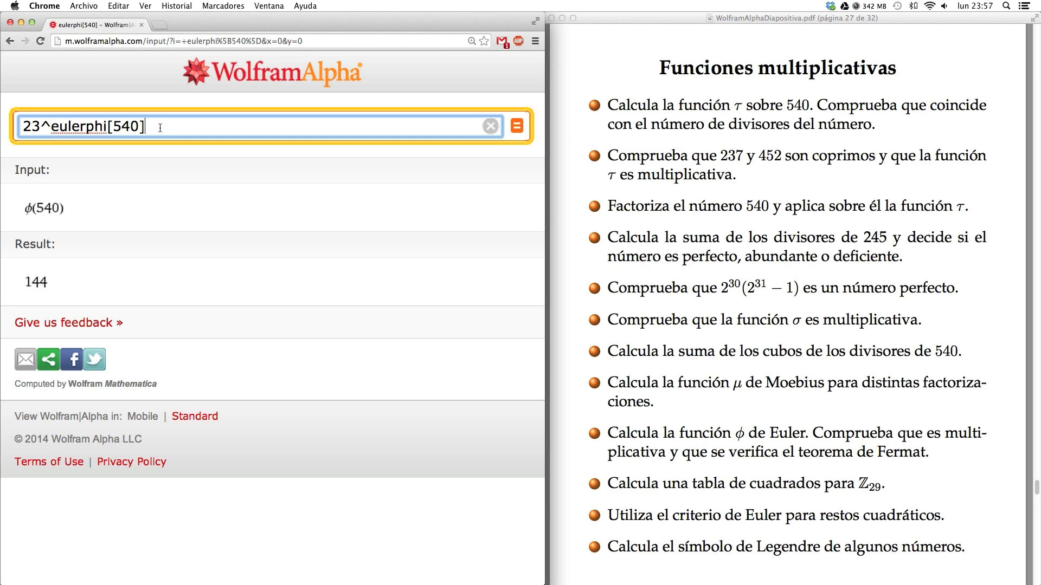
{"action": "type", "text": "mod 540"}
{"action": "key", "text": "Return"}
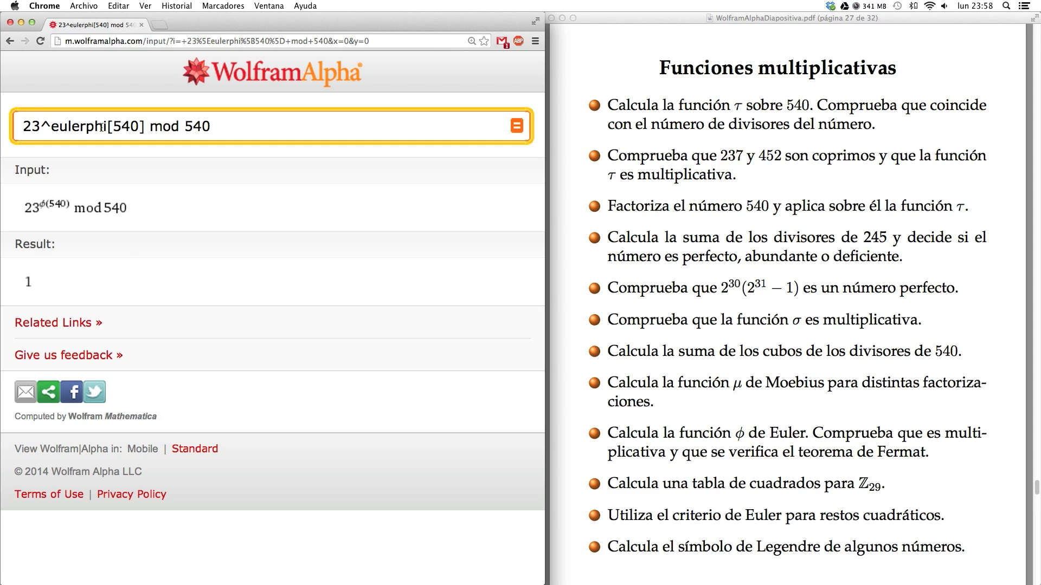
Check that Euler's phi is multiplicative with the query eulerphi[237*452], eulerphi[237]*eulerphi[452].
{"action": "left_click_drag", "start_coordinate": [212, 126], "coordinate": [22, 126]}
{"action": "type", "text": "e"}
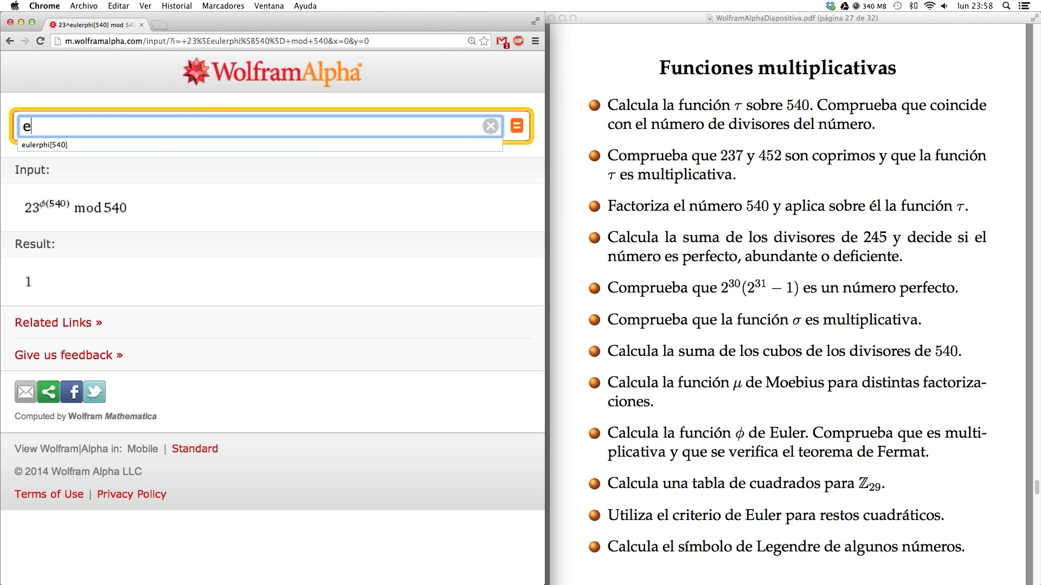
{"action": "type", "text": "uler["}
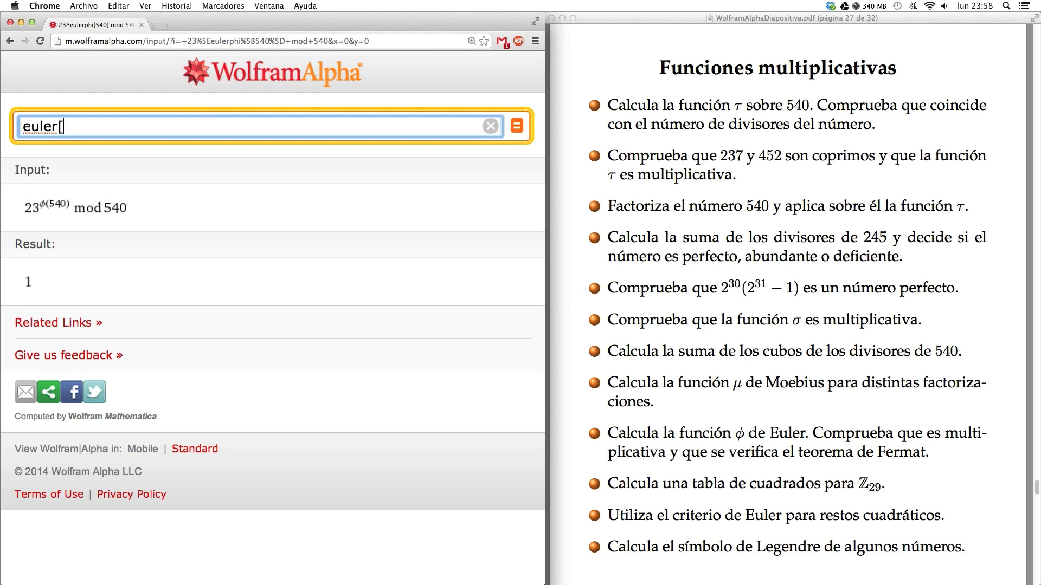
{"action": "type", "text": "237*452],"}
{"action": "left_click", "coordinate": [57, 126]}
{"action": "type", "text": "phi"}
{"action": "left_click", "coordinate": [186, 120]}
{"action": "type", "text": "euler"}
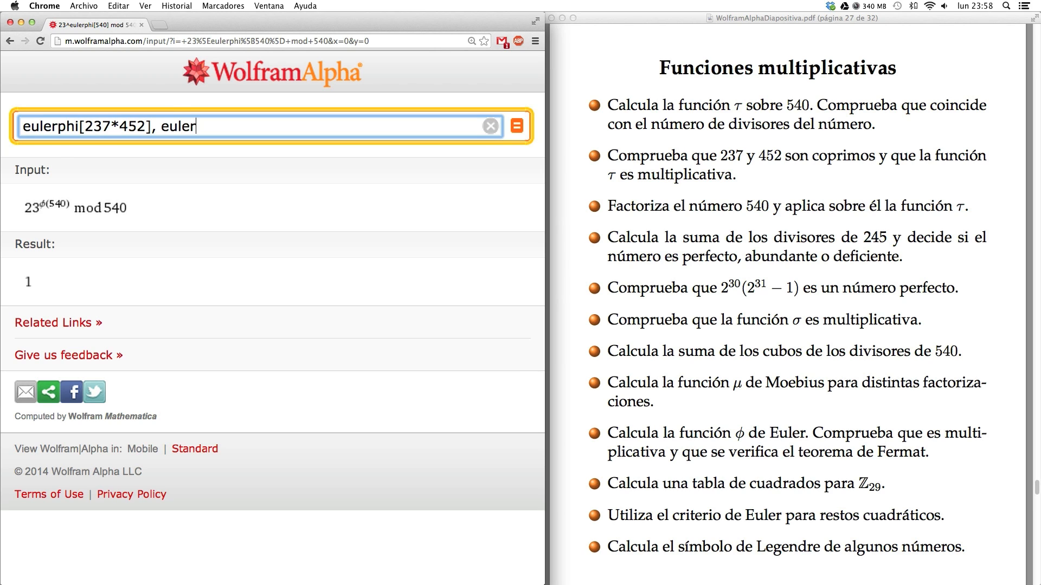
{"action": "type", "text": "phi["}
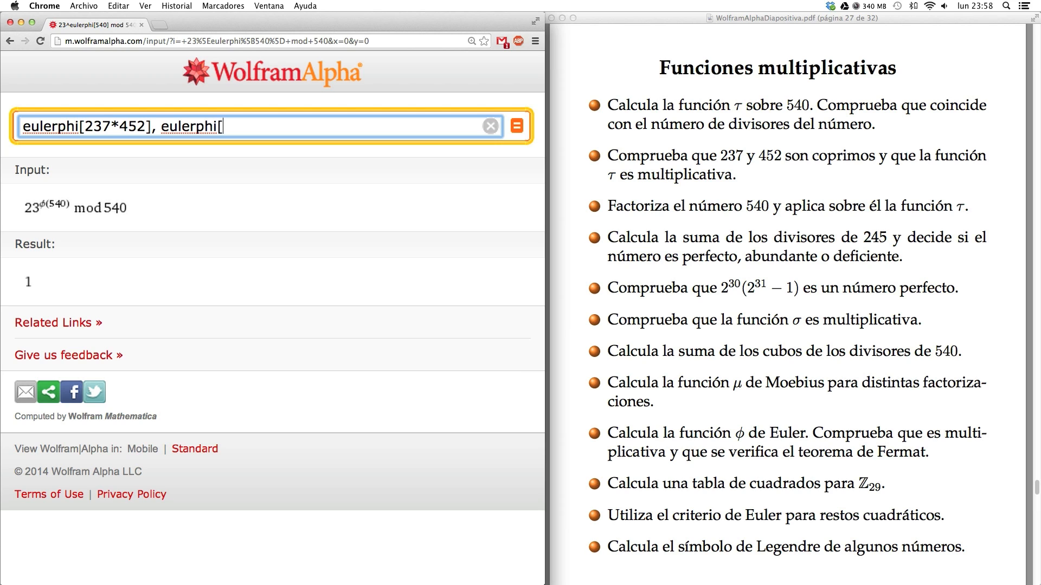
{"action": "type", "text": "237]*eulerphi[452"}
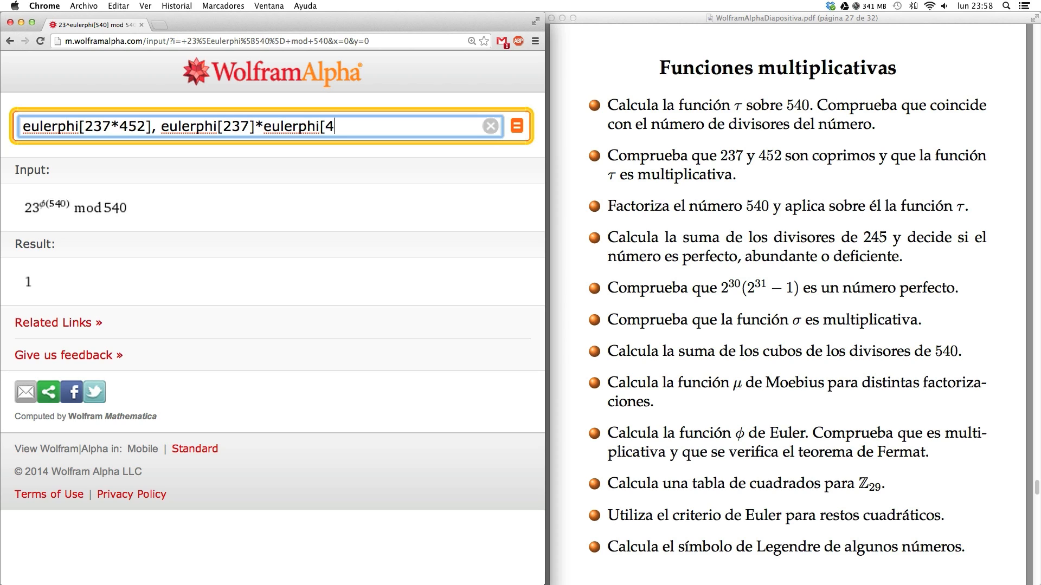
{"action": "type", "text": "]"}
{"action": "key", "text": "Return"}
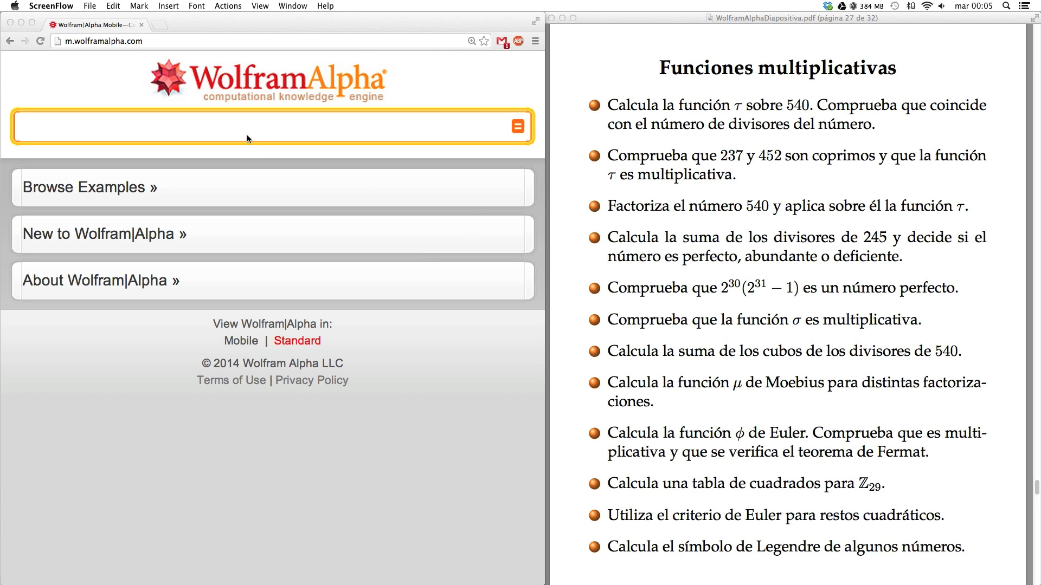
Compute the table of squares modulo 29 with the query table (n^2 mod 29) n=1..28.
{"action": "left_click", "coordinate": [51, 122]}
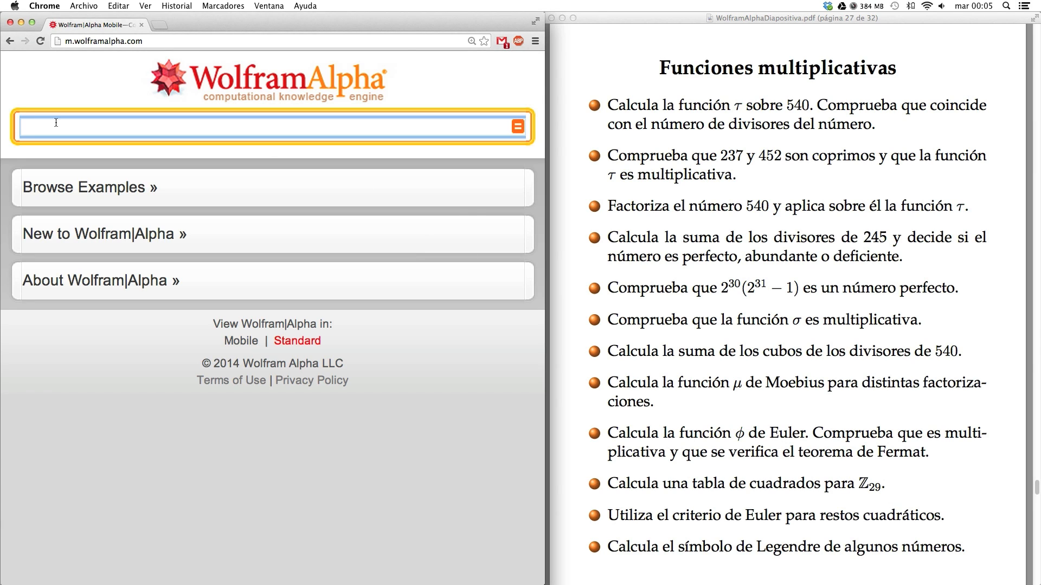
{"action": "type", "text": "table (n^2 mo"}
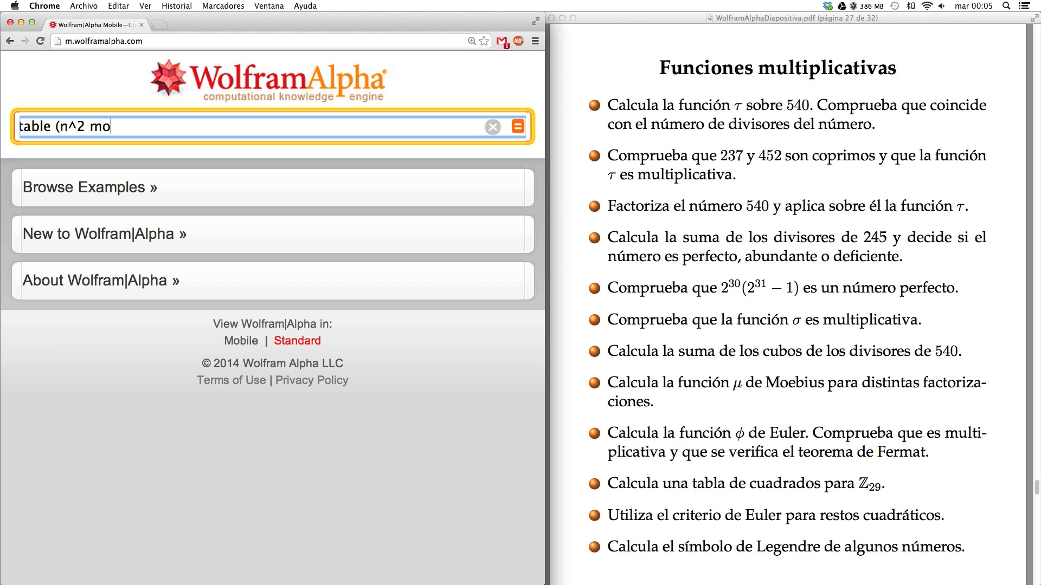
{"action": "type", "text": "d 29) n=1..28"}
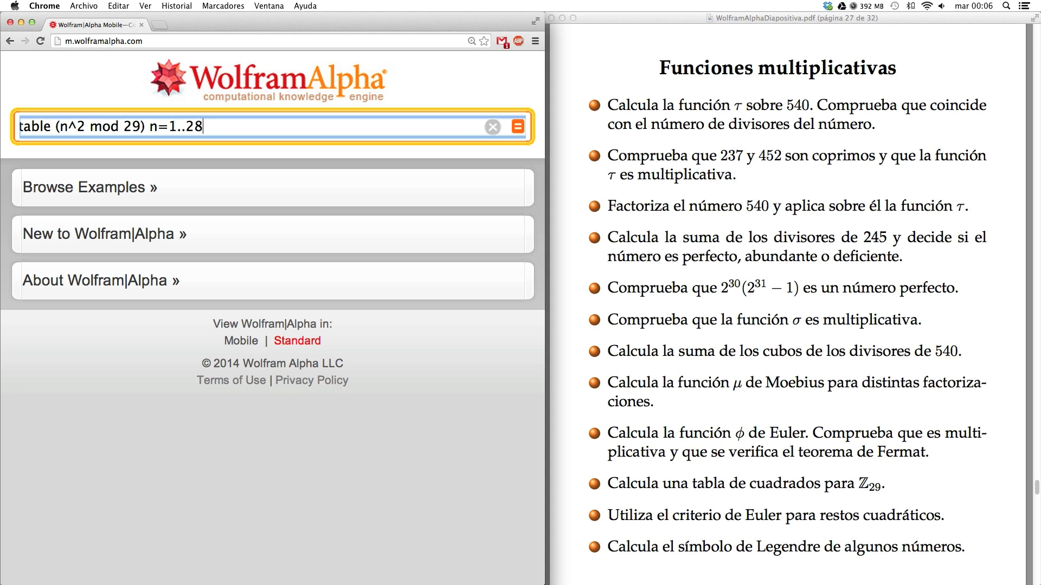
{"action": "key", "text": "Return"}
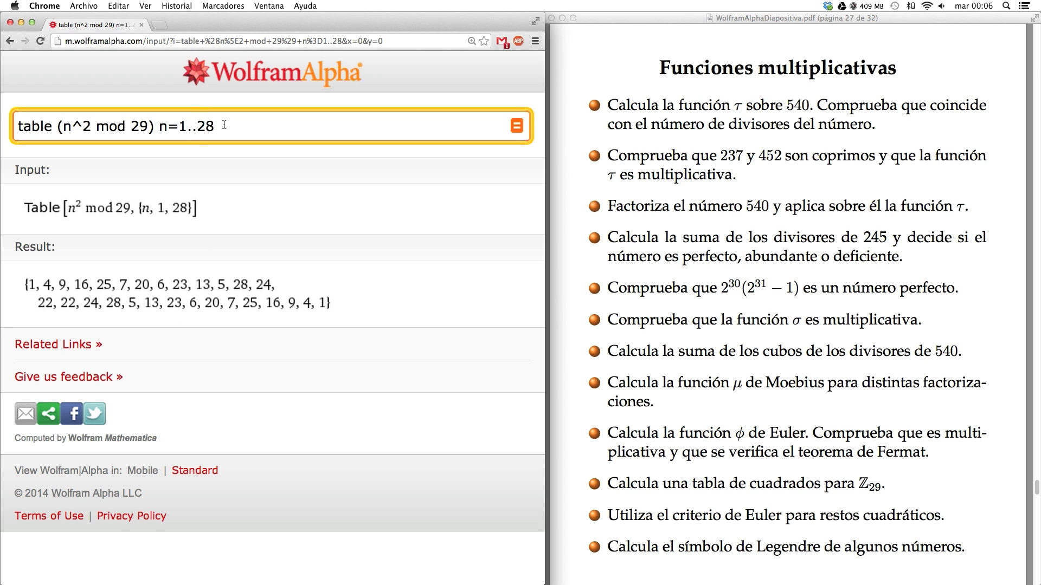
Solve the quadratic congruence for 20 with the query solve x^2 = 20 mod 29.
{"action": "left_click_drag", "start_coordinate": [224, 125], "coordinate": [18, 129]}
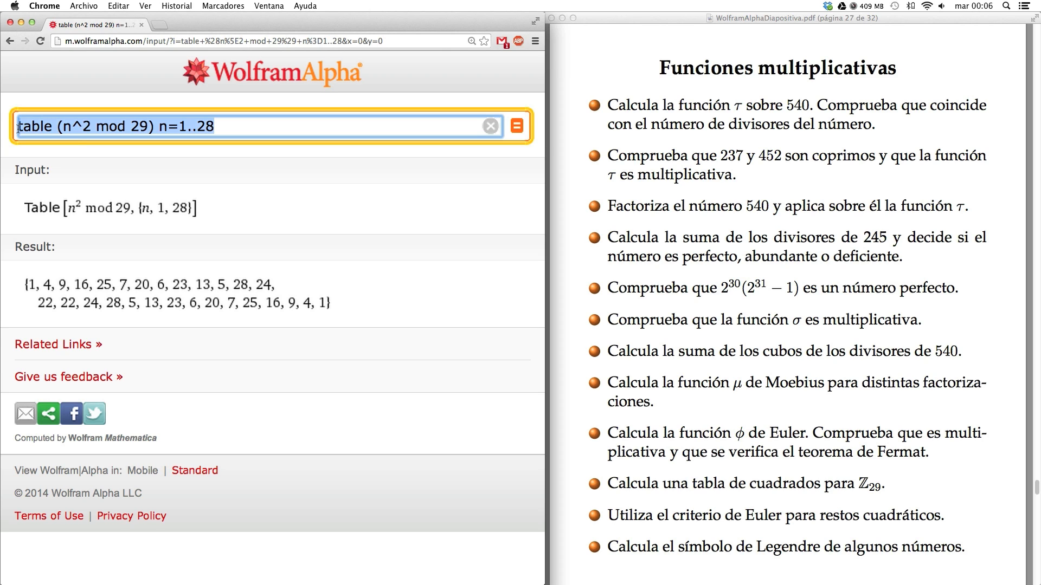
{"action": "type", "text": "solve x"}
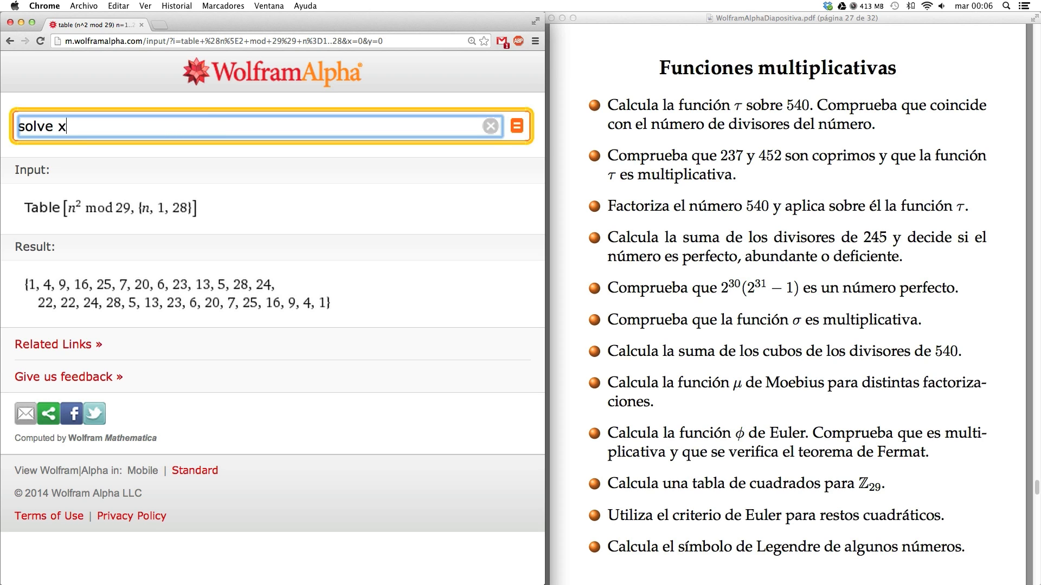
{"action": "type", "text": "^2 = 20 mod 29"}
{"action": "key", "text": "Return"}
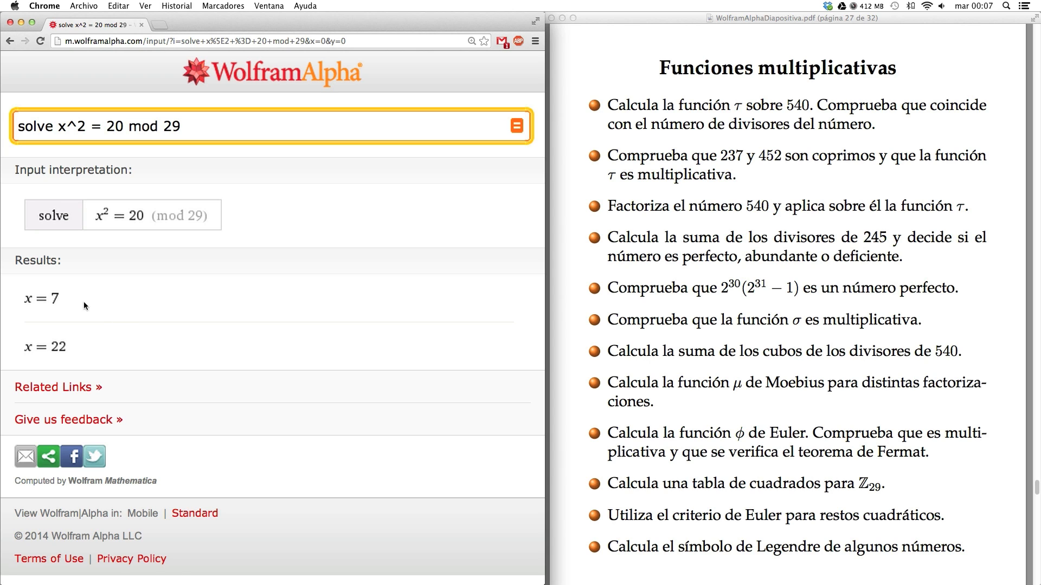
Replace the 20 in the congruence with 3 and evaluate solve x^2 = 3 mod 29.
{"action": "left_click", "coordinate": [127, 124]}
{"action": "key", "text": "BackSpace"}
{"action": "key", "text": "BackSpace"}
{"action": "type", "text": "3"}
{"action": "key", "text": "Return"}
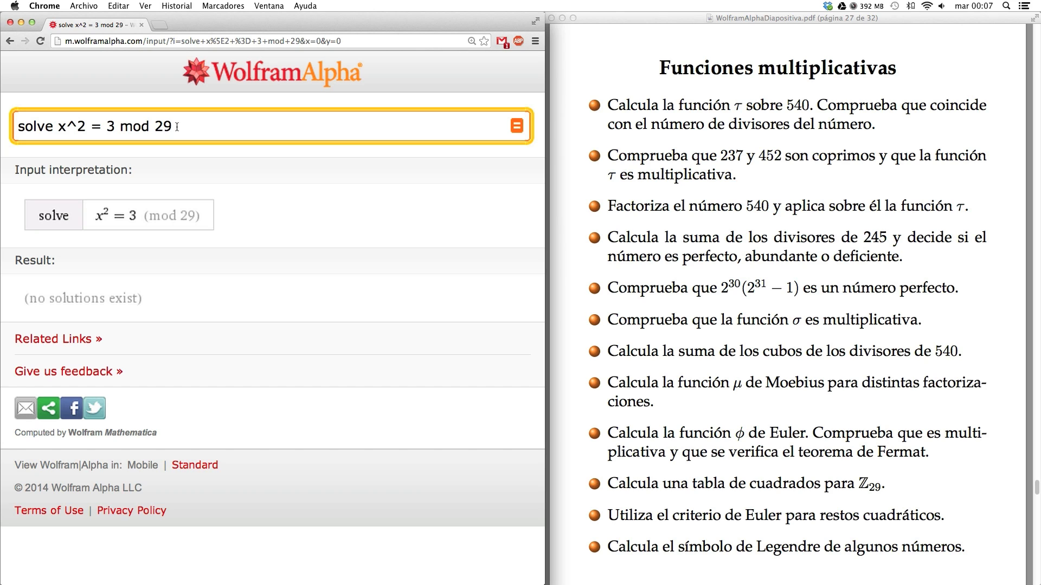
Apply Euler's criterion to 20 by evaluating 20^14 mod 29.
{"action": "left_click_drag", "start_coordinate": [176, 127], "coordinate": [17, 126]}
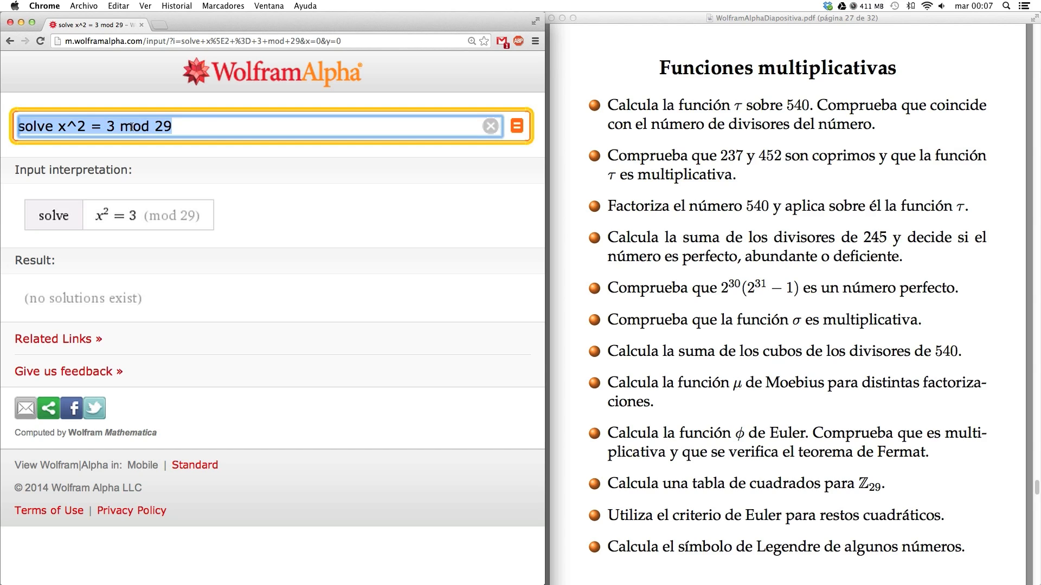
{"action": "type", "text": "20^"}
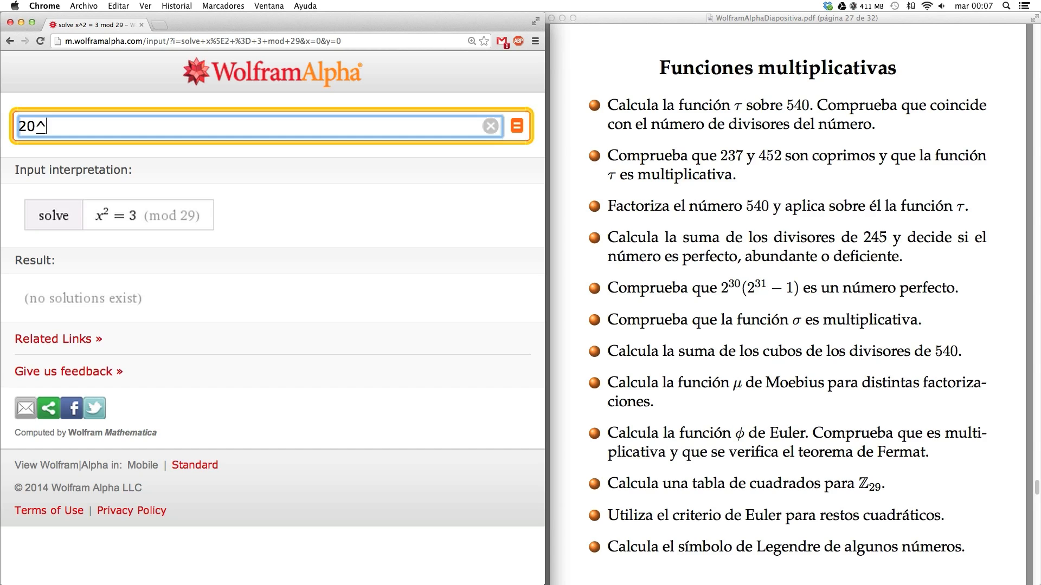
{"action": "type", "text": "14"}
{"action": "type", "text": "mod 29"}
{"action": "key", "text": "Return"}
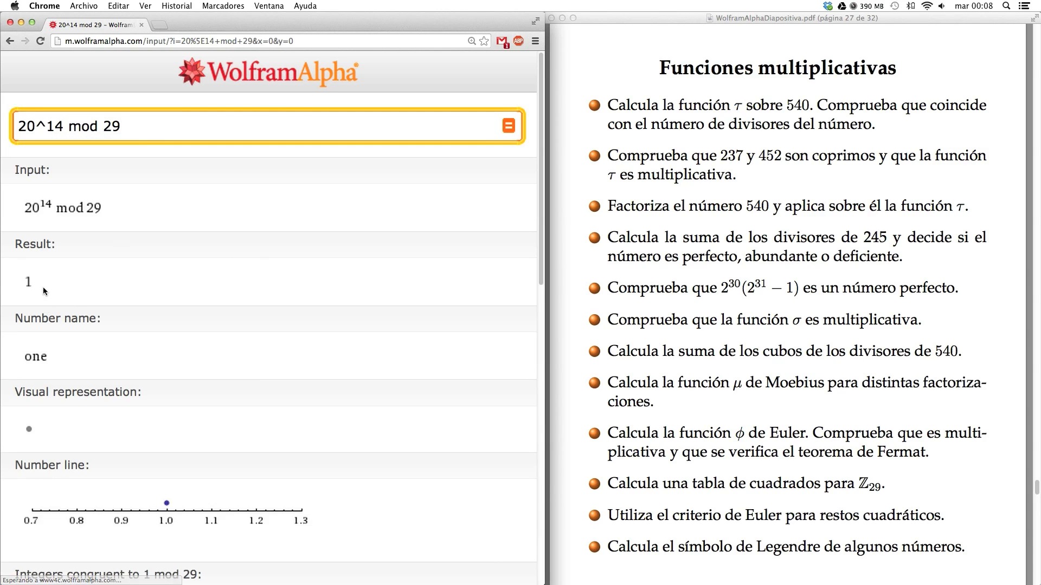
Change the base of the Euler's criterion query to 3 and evaluate 3^14 mod 29.
{"action": "left_click", "coordinate": [39, 126]}
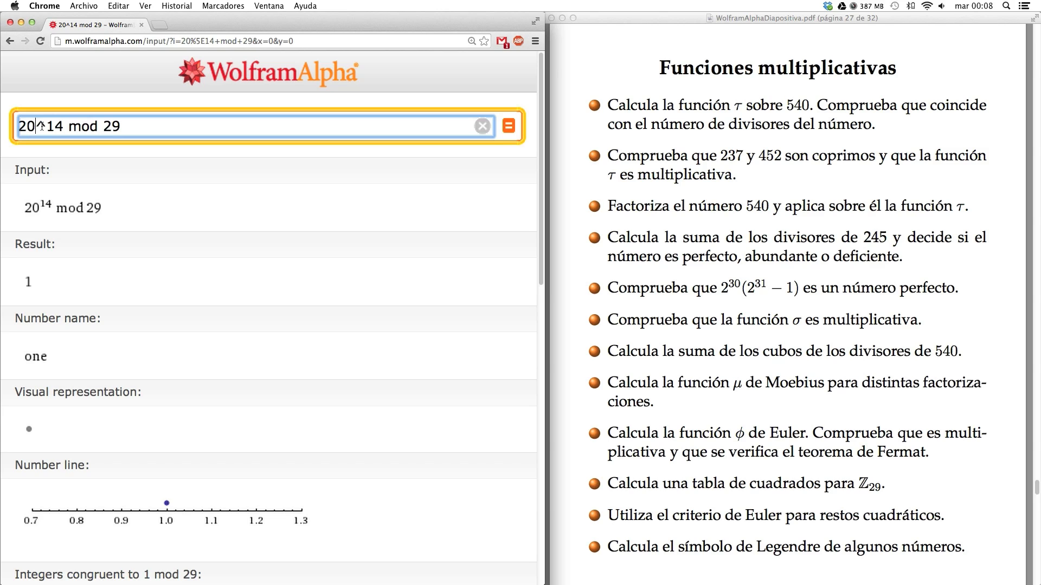
{"action": "key", "text": "BackSpace"}
{"action": "key", "text": "BackSpace"}
{"action": "type", "text": "3"}
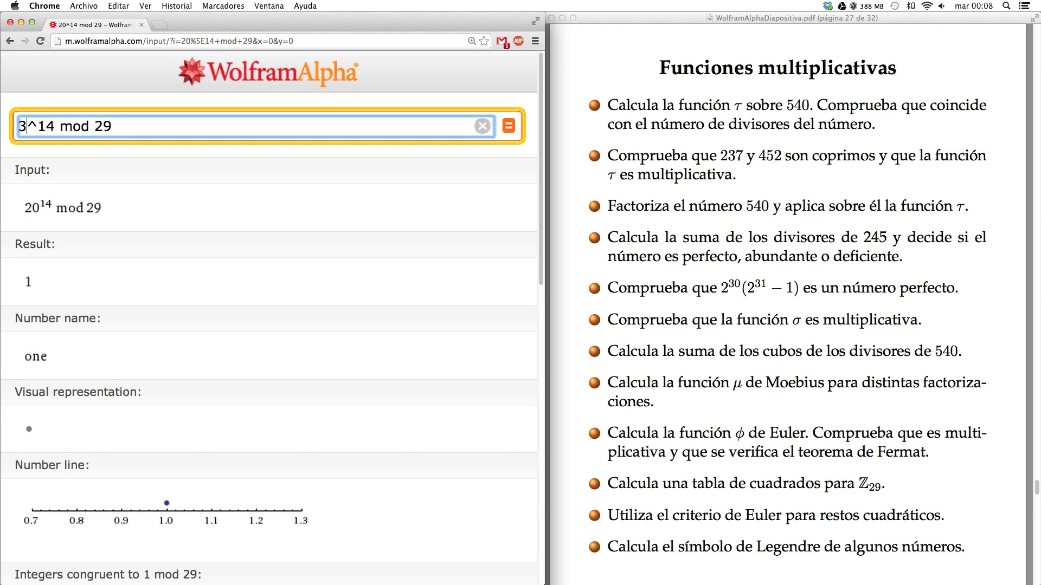
{"action": "key", "text": "Return"}
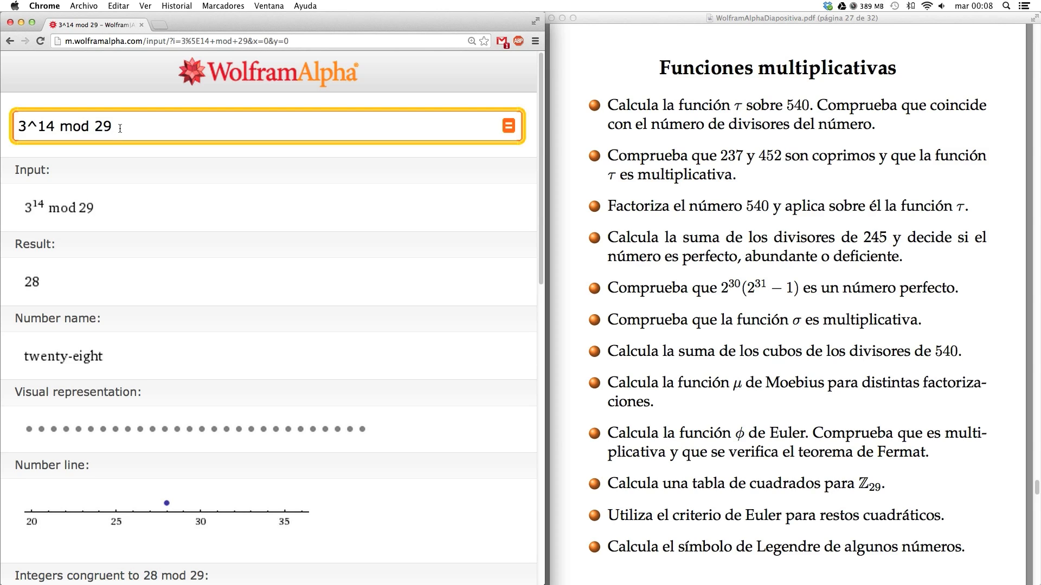
Compute the Legendre symbol of 3 over 29 with the query Jacobi[3,29].
{"action": "left_click_drag", "start_coordinate": [120, 128], "coordinate": [17, 130]}
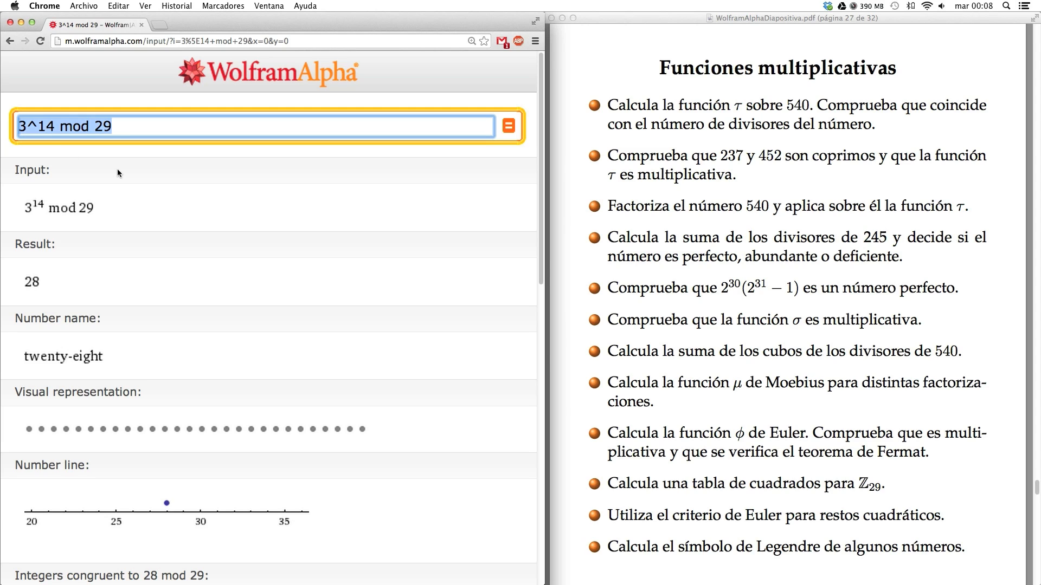
{"action": "key", "text": "BackSpace"}
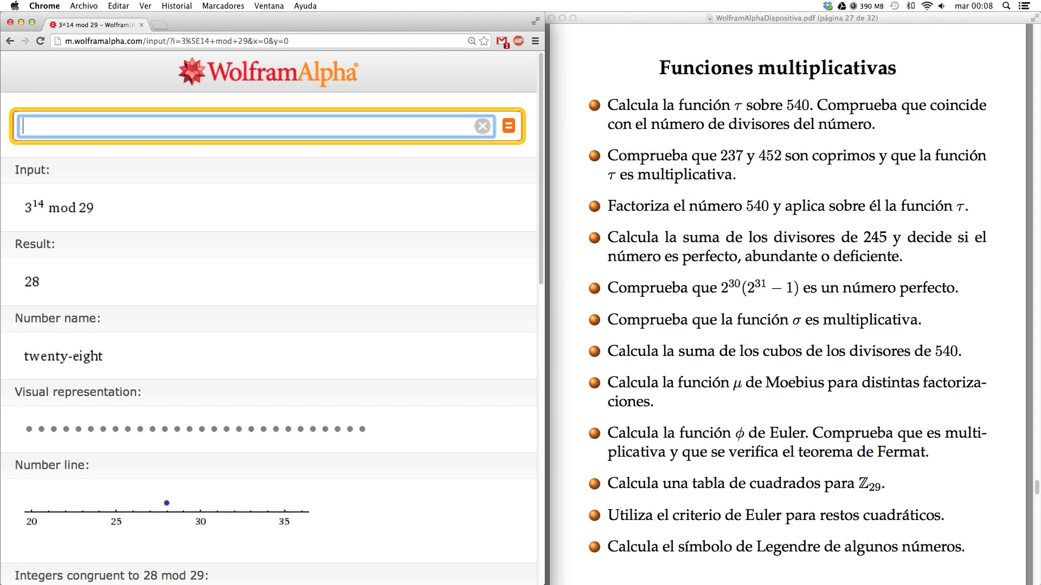
{"action": "type", "text": "Jacobi[3,29]"}
{"action": "key", "text": "Return"}
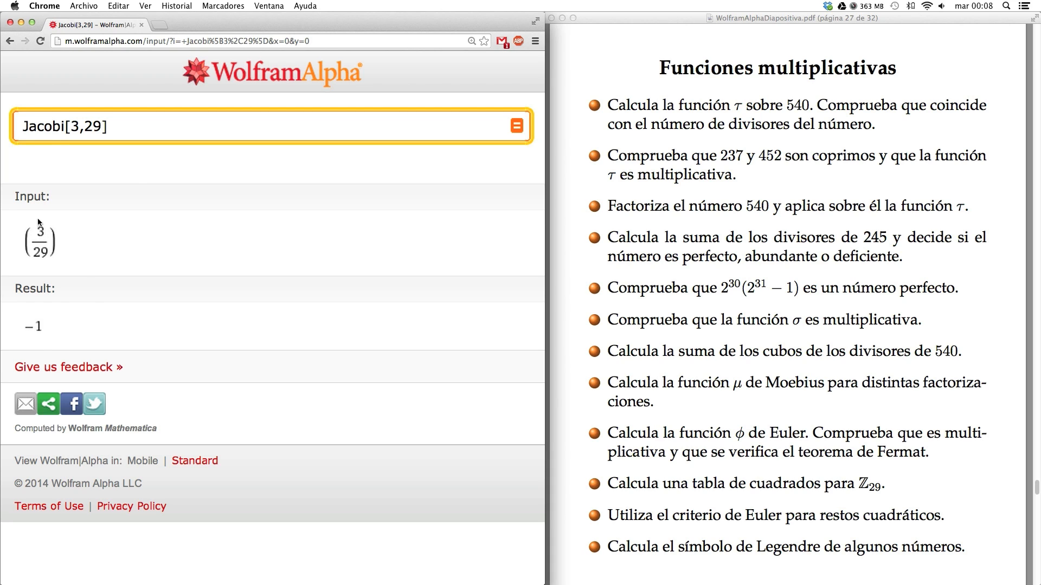
Change the first argument of the Jacobi query to 20 and evaluate Jacobi[20,29].
{"action": "left_click", "coordinate": [80, 125]}
{"action": "key", "text": "BackSpace"}
{"action": "type", "text": "20"}
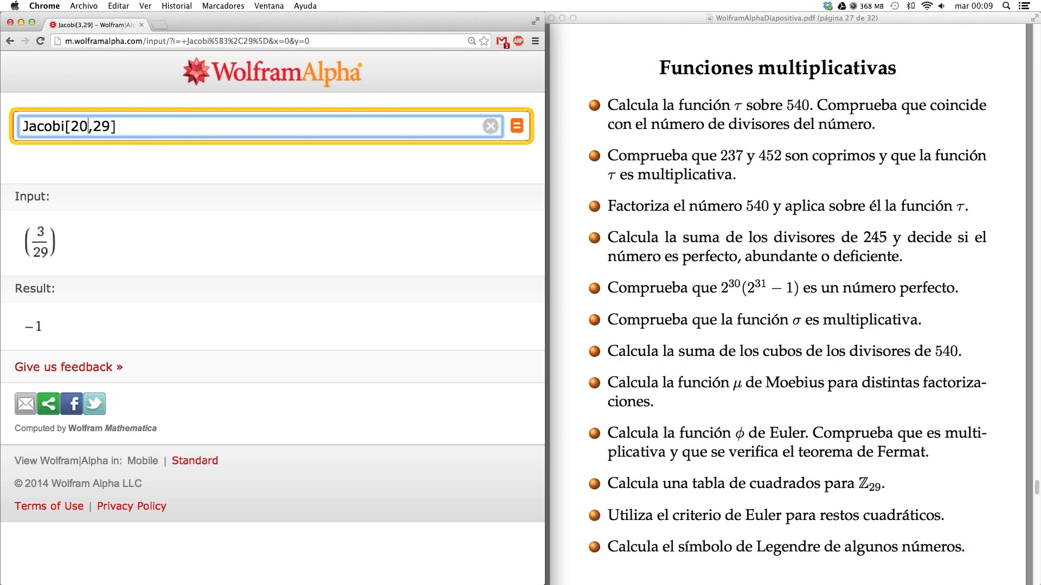
{"action": "key", "text": "Return"}
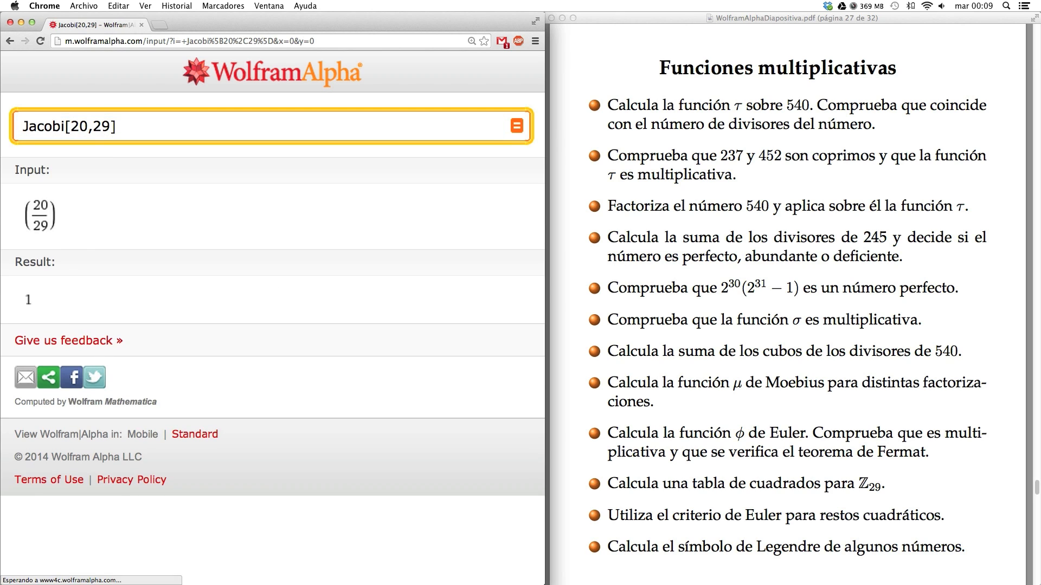